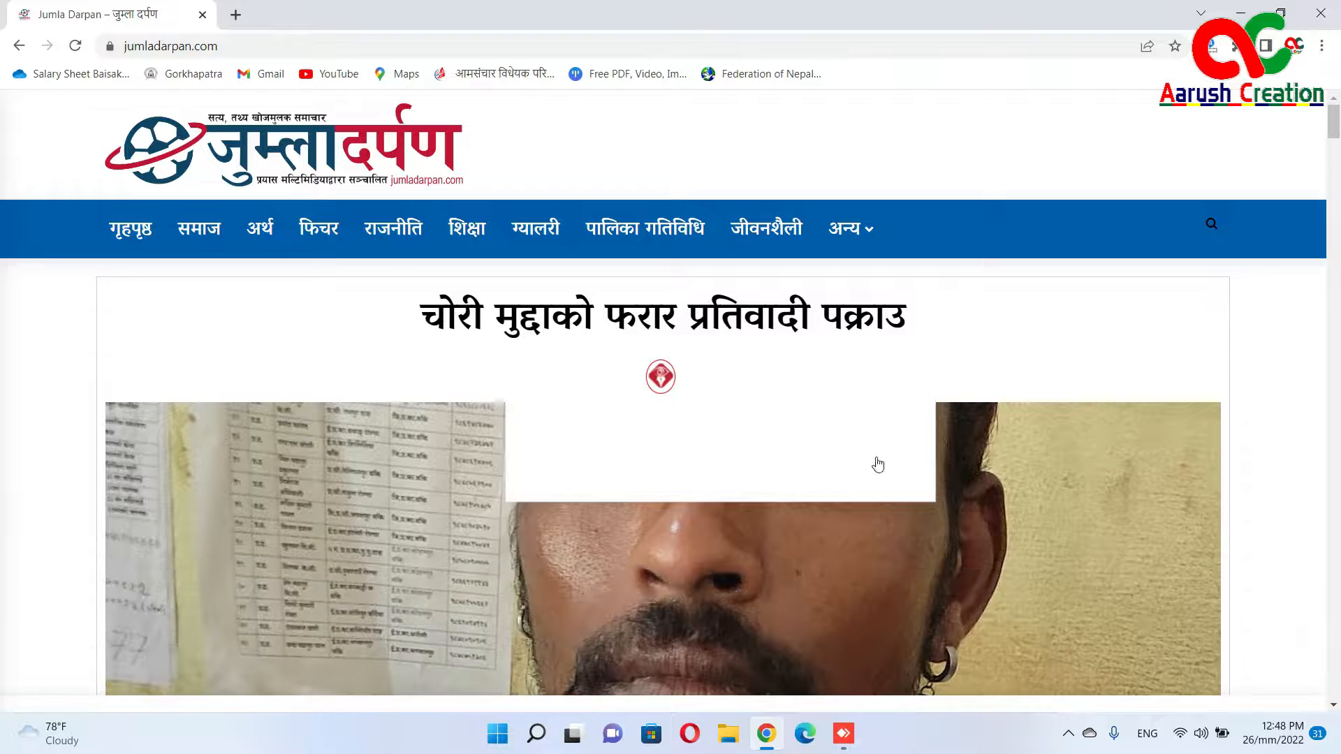
# Open the WordPress admin login page of jumladarpan.com by adding wp-admin to the site address
pyautogui.click(245, 50)
pyautogui.click(245, 50)
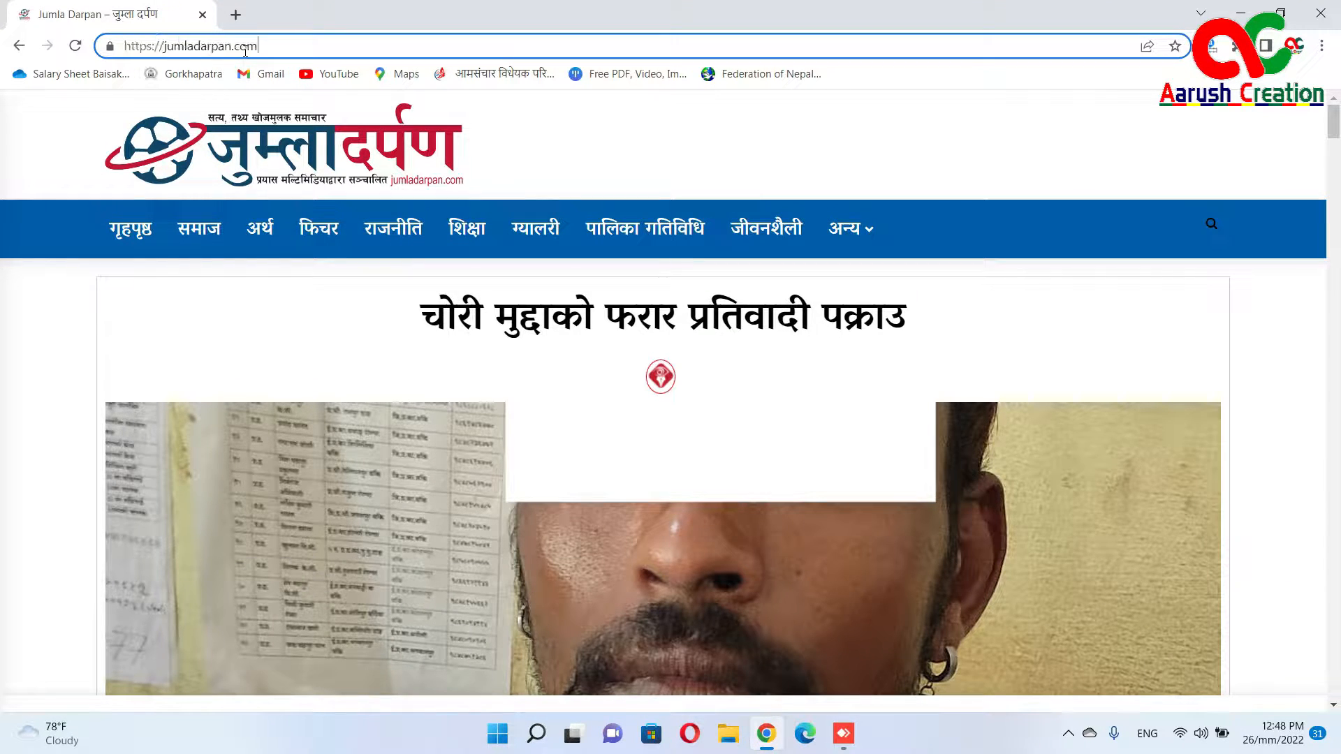
pyautogui.write('wp-admin')
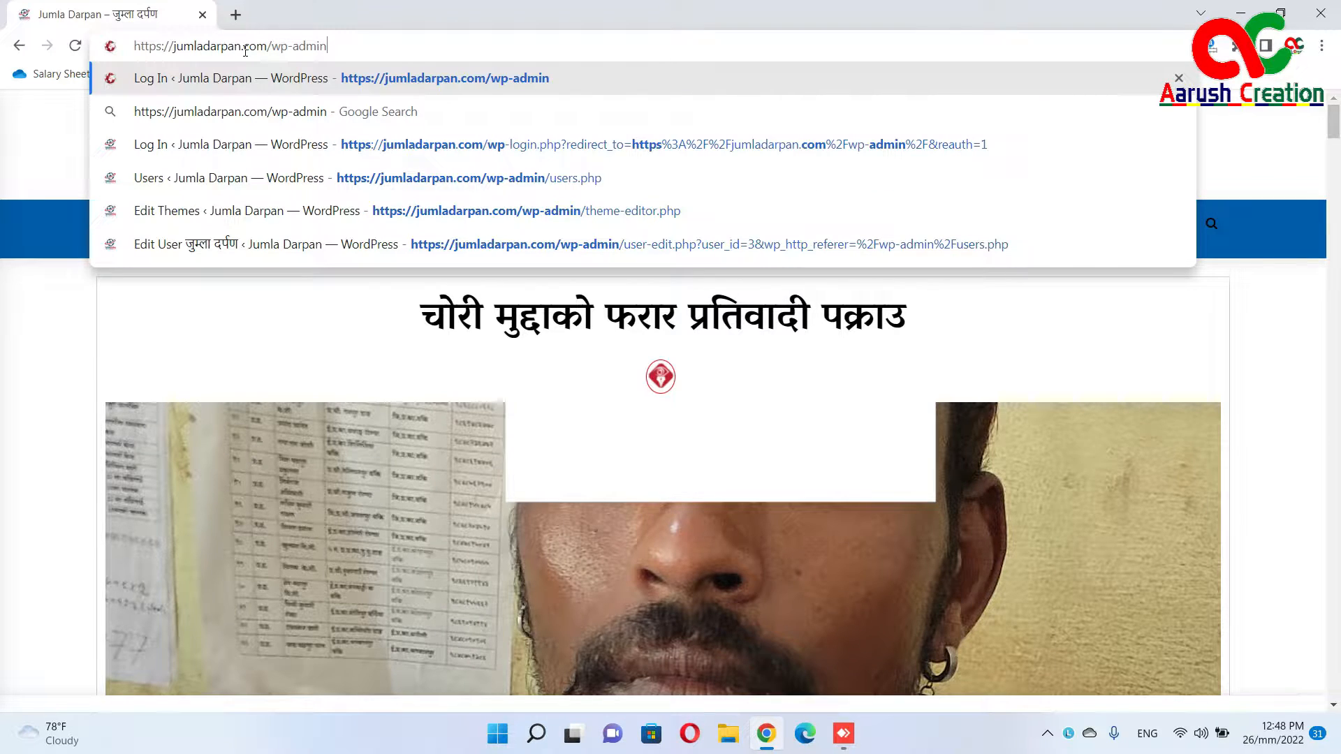
pyautogui.hotkey('ctrl', 'a')
pyautogui.press('Return')
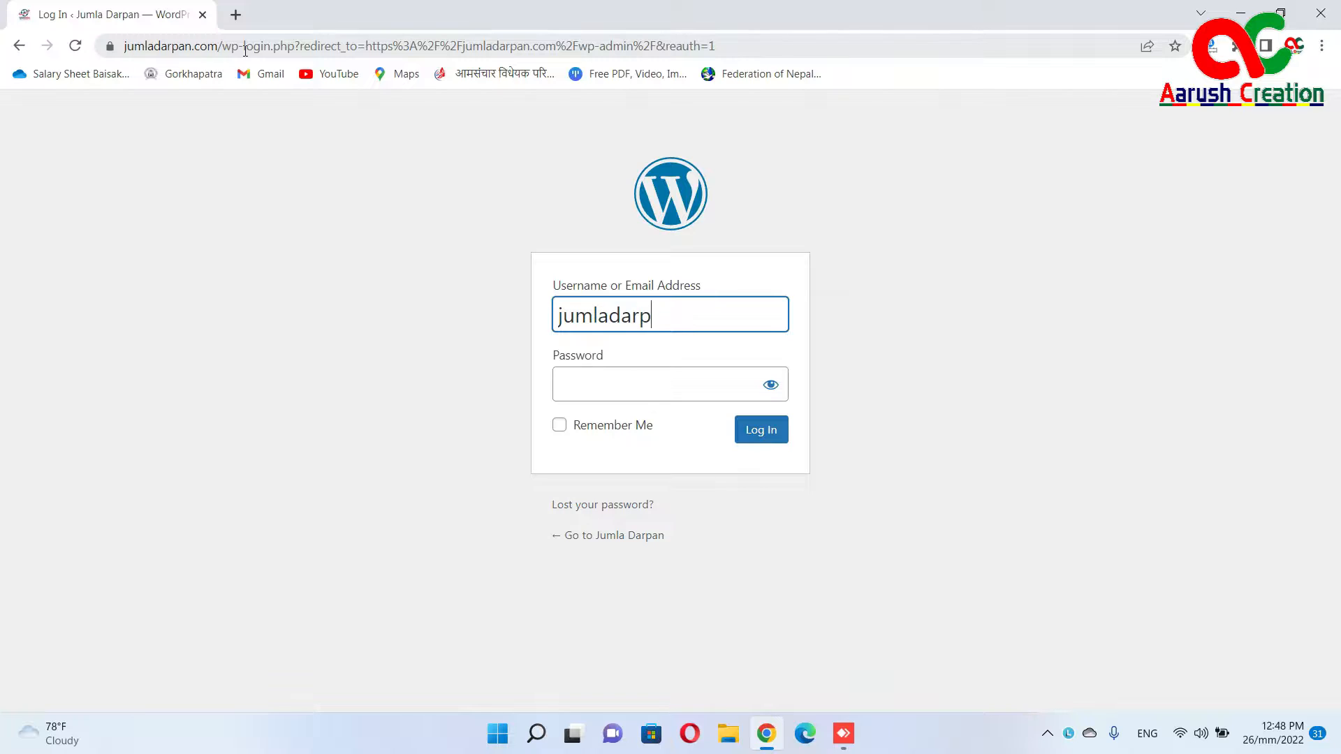
# Enter the account username and password, reveal the password to check it, and log in to the site's dashboard
pyautogui.press('Tab')
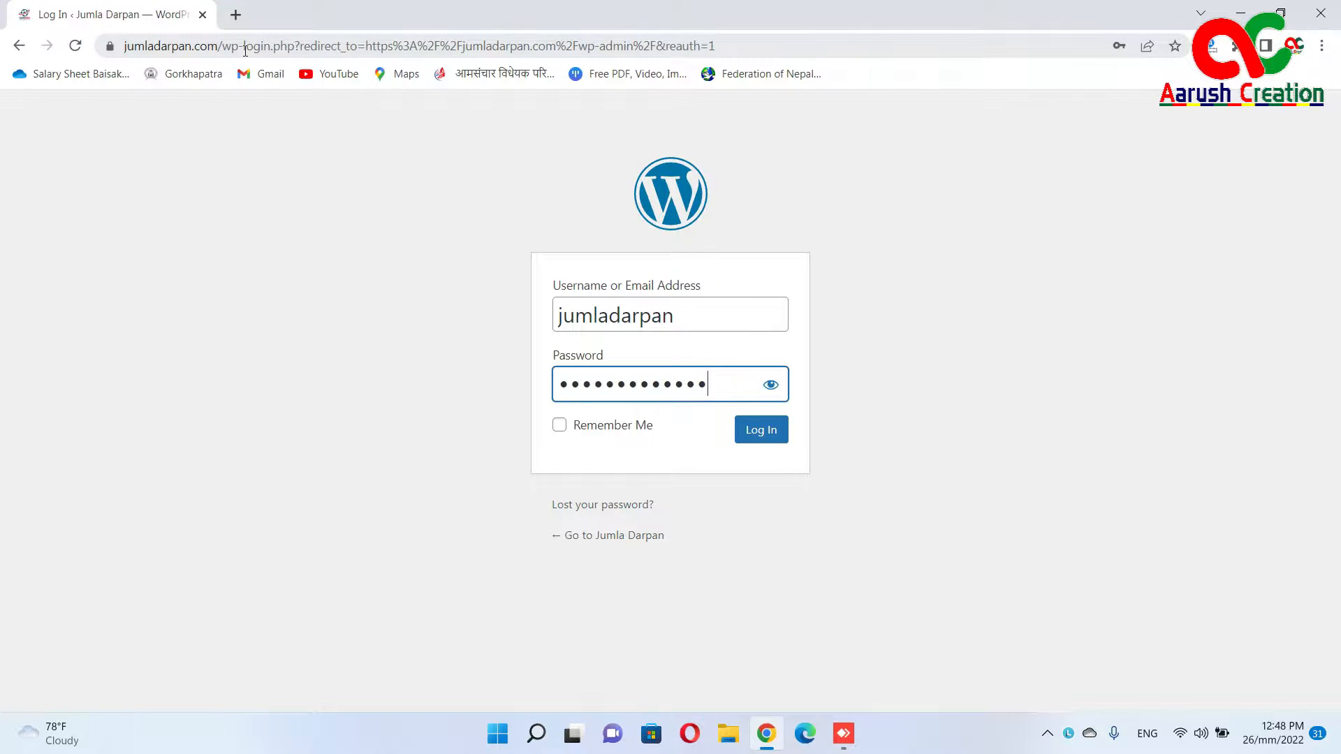
pyautogui.click(770, 383)
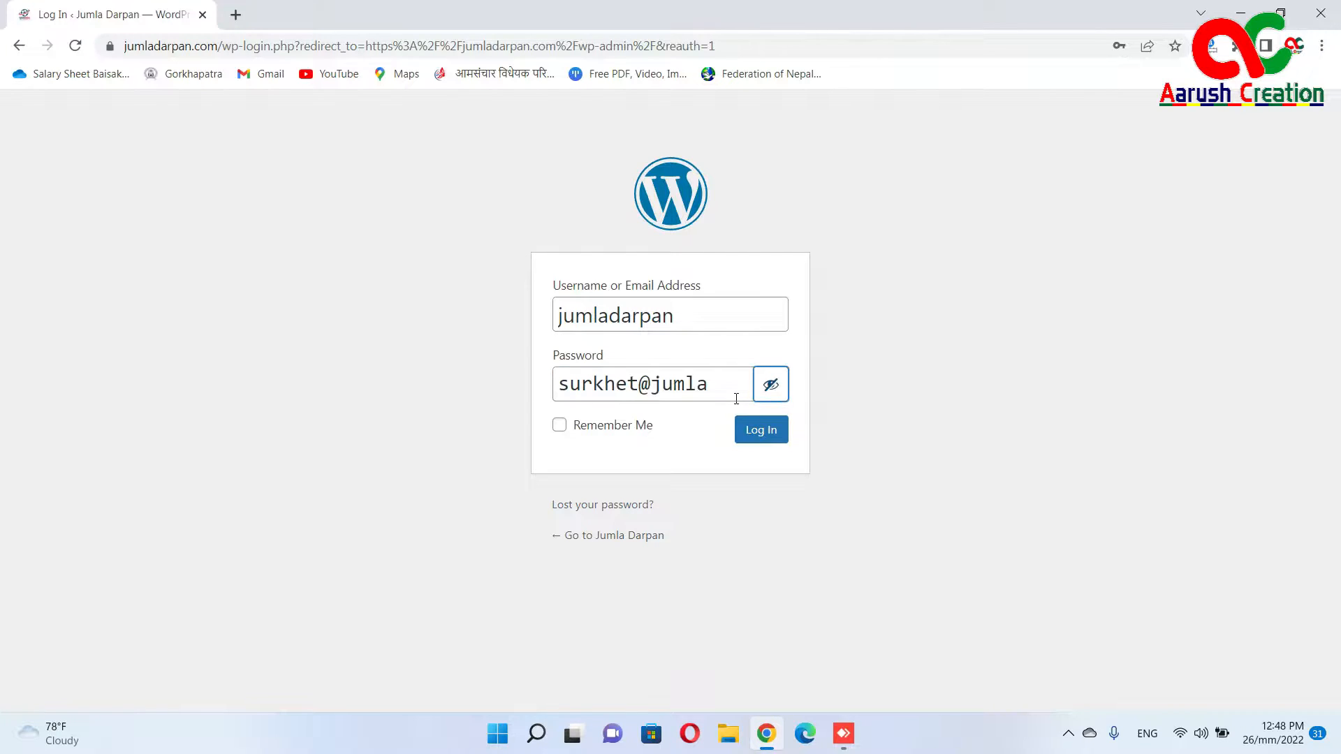
pyautogui.moveTo(734, 389); pyautogui.dragTo(559, 425)
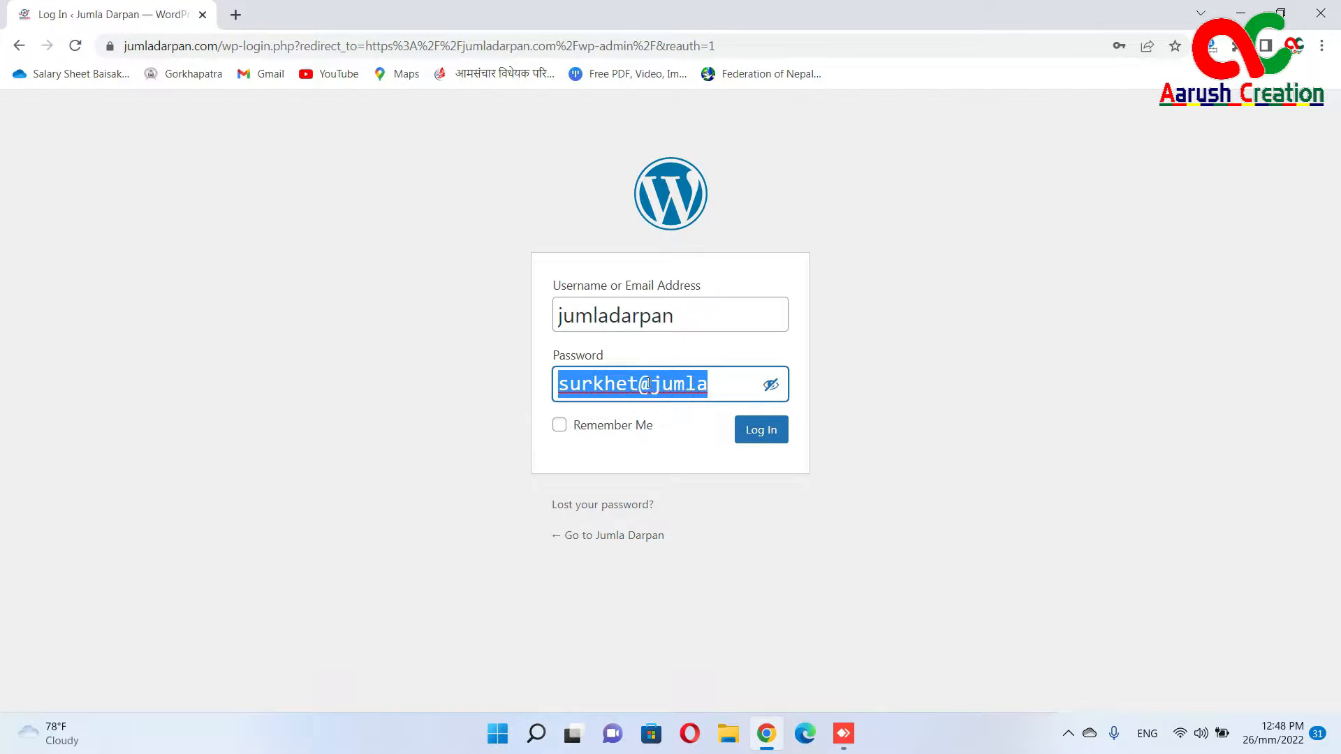
pyautogui.click(766, 441)
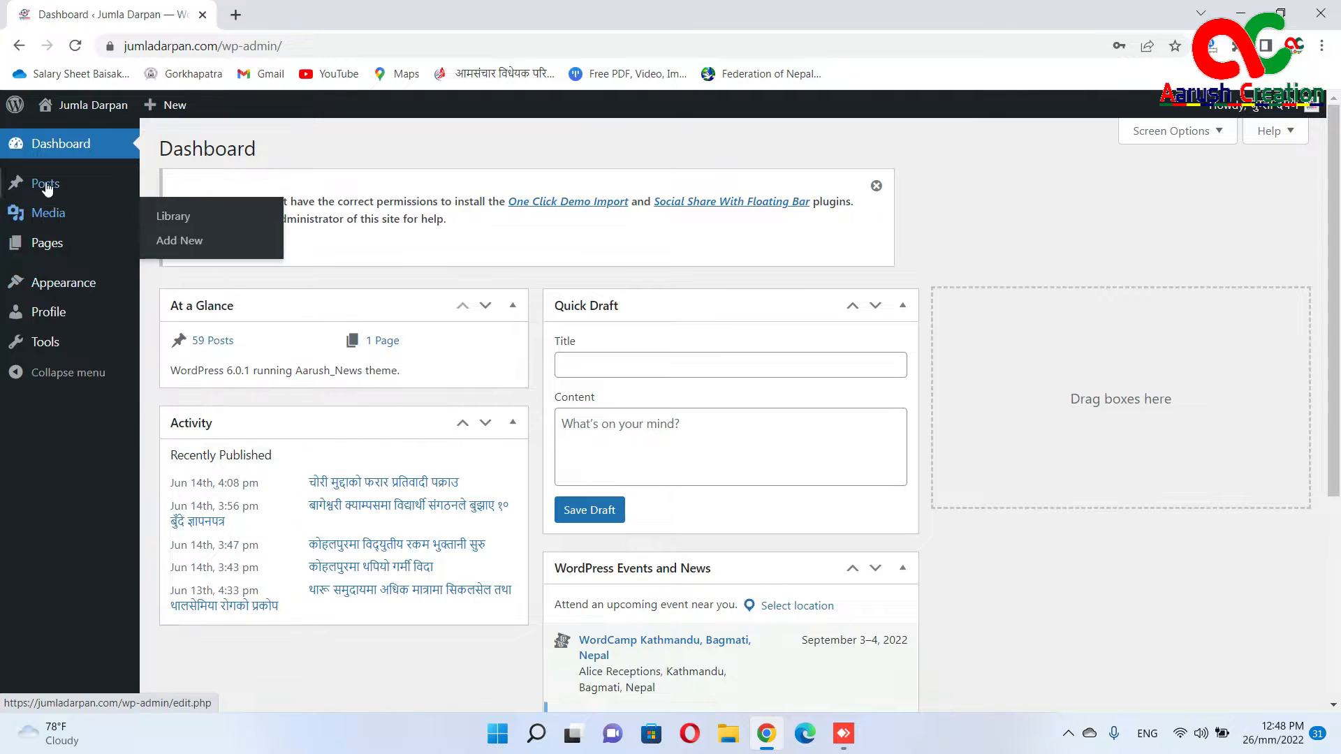
# Go to the list of posts and start a new post
pyautogui.moveTo(45, 186)
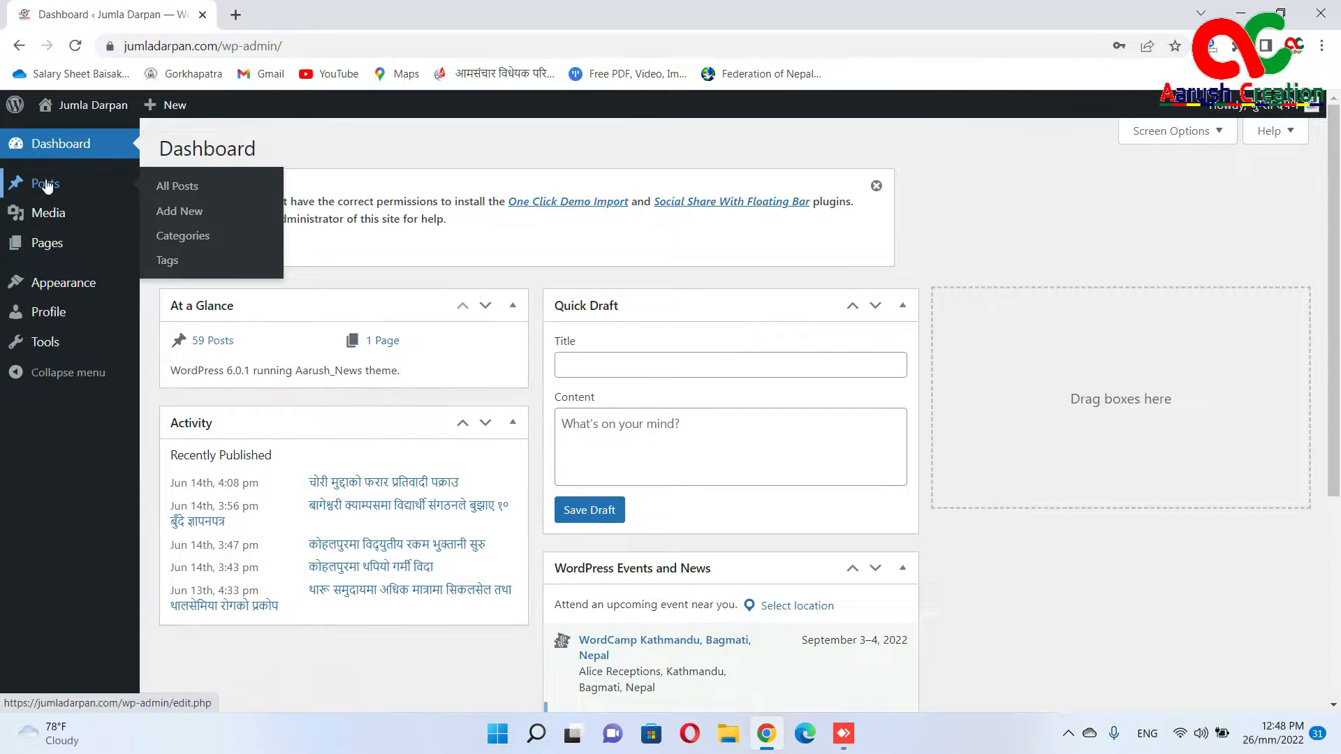
pyautogui.click(47, 186)
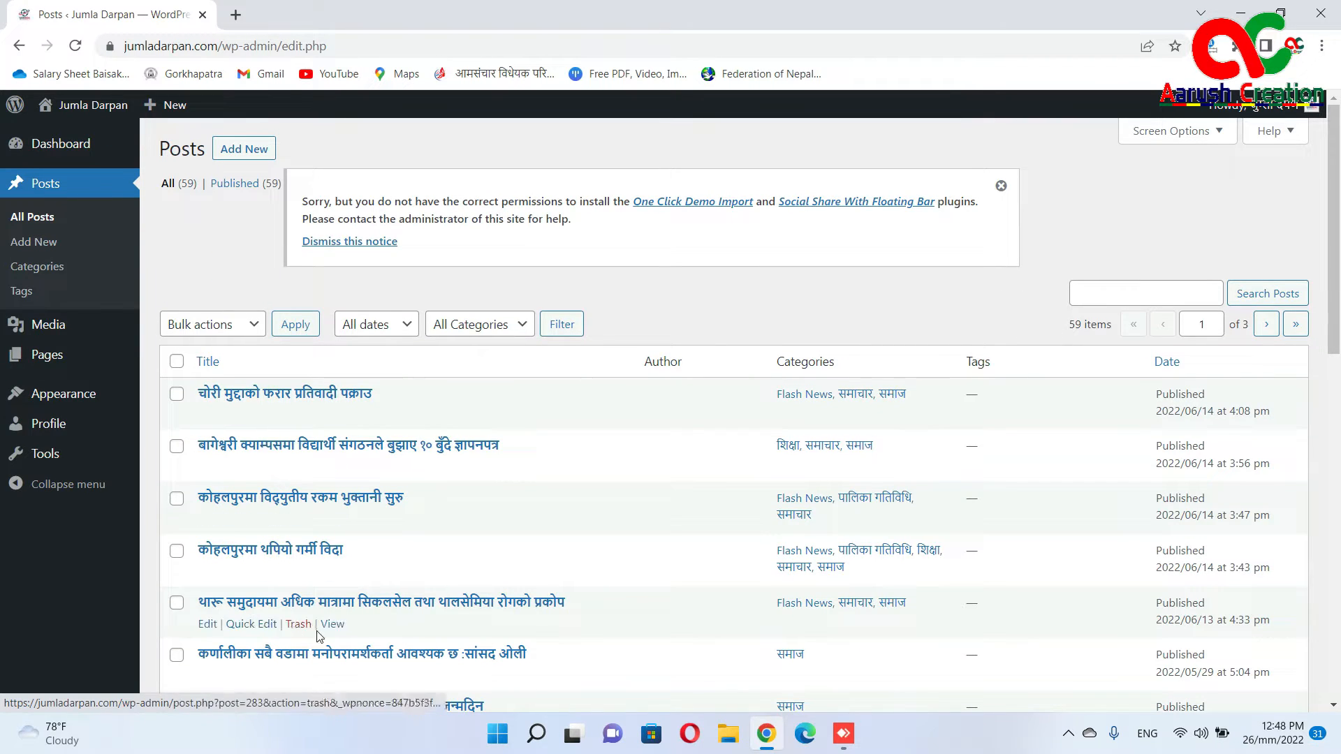
pyautogui.click(254, 162)
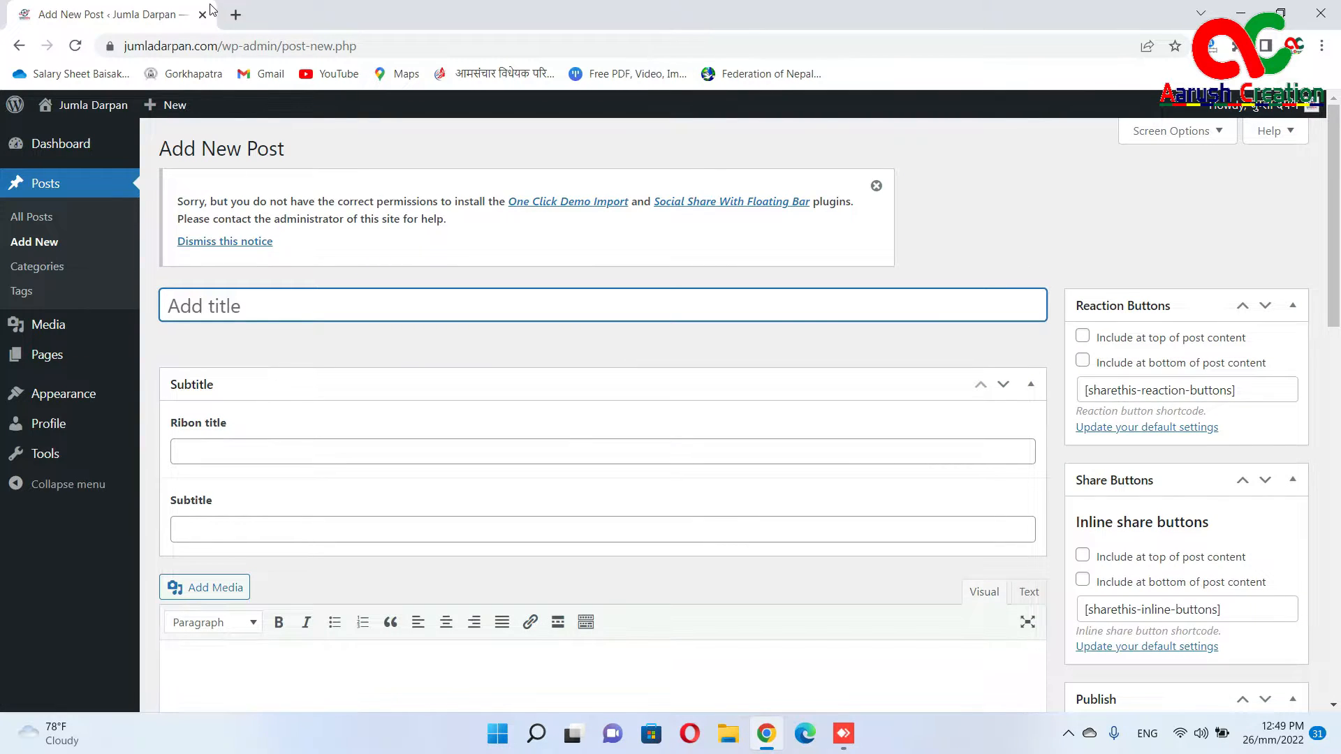
# Load onlinekhabar.com in a new browser tab
pyautogui.click(235, 14)
pyautogui.write('onlinekhabar.com')
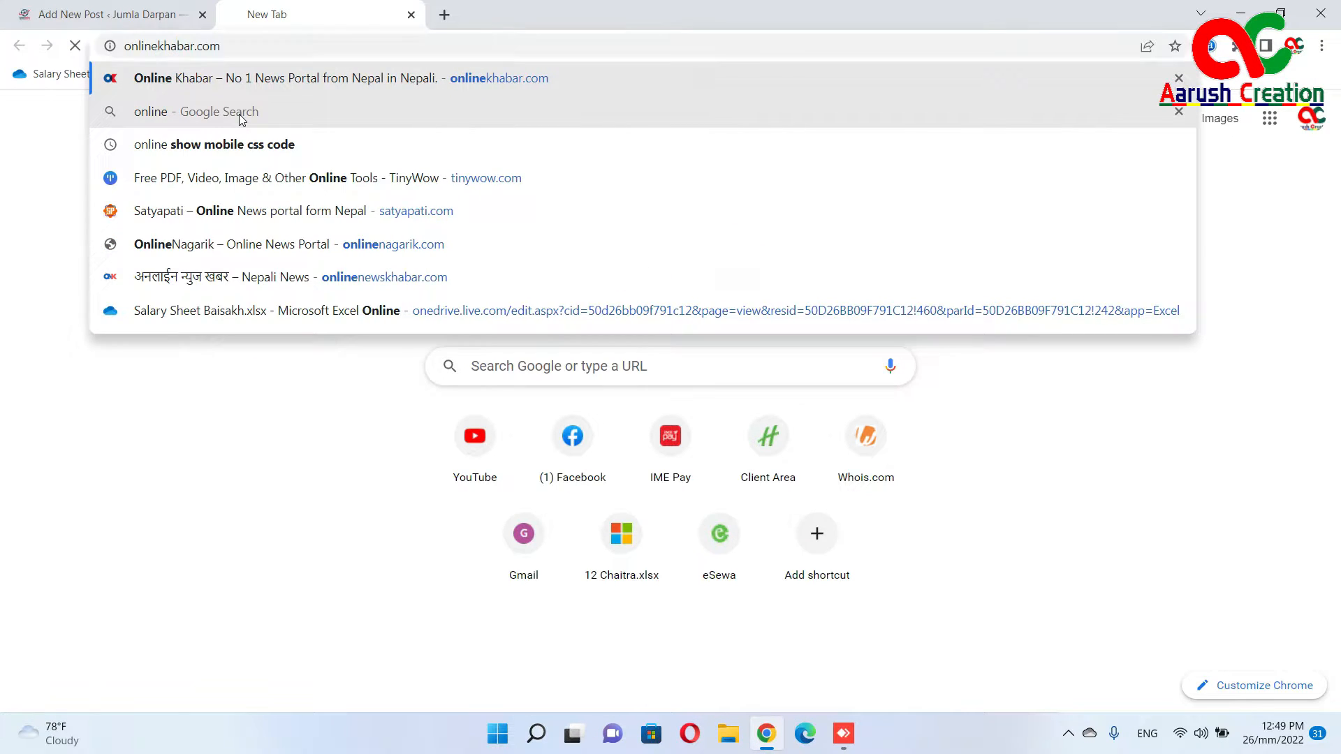
pyautogui.press('Return')
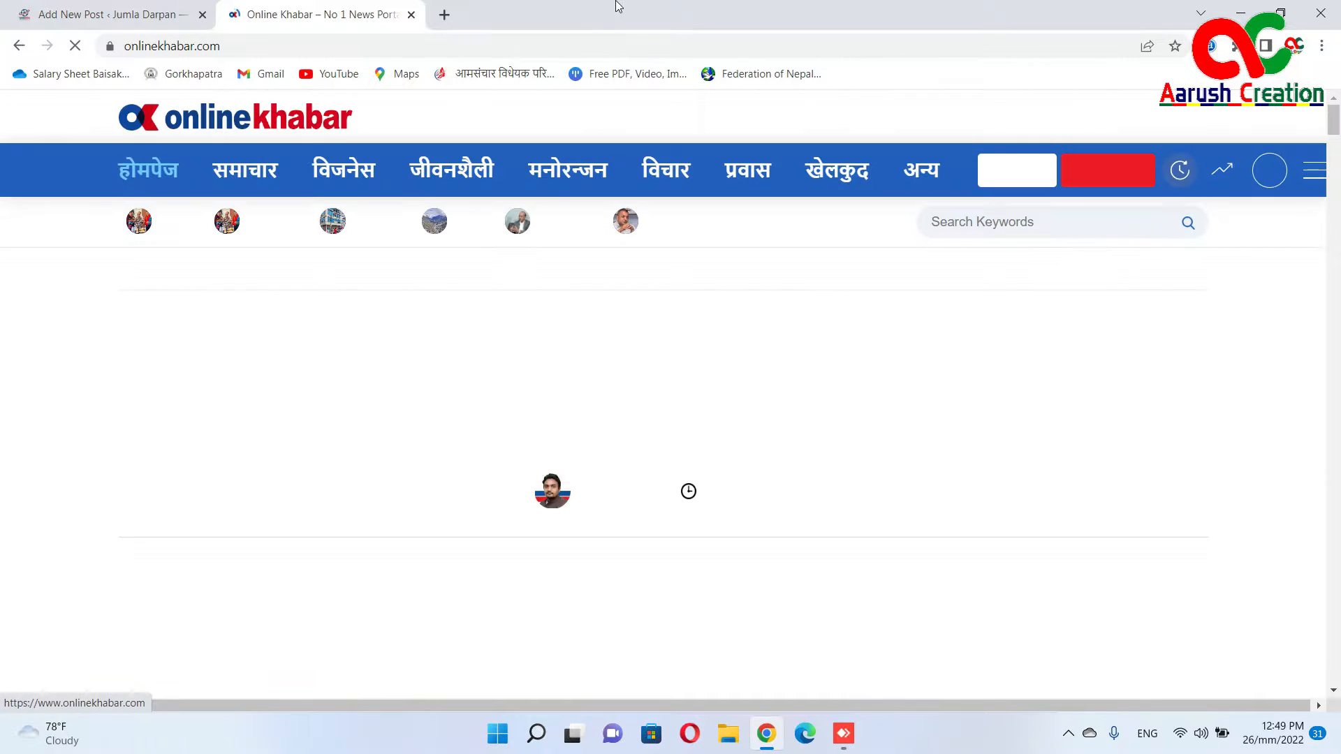
# Find and open the news article "संसदीय समितिले फरेन्सिक विज्ञसँग परामर्श गर्ने, आजै अपराह्न ४ बजे बैठक", skipping the advertisement over it
pyautogui.scroll(-2, 696, 385)
pyautogui.scroll(-6, 696, 385)
pyautogui.scroll(4, 693, 385)
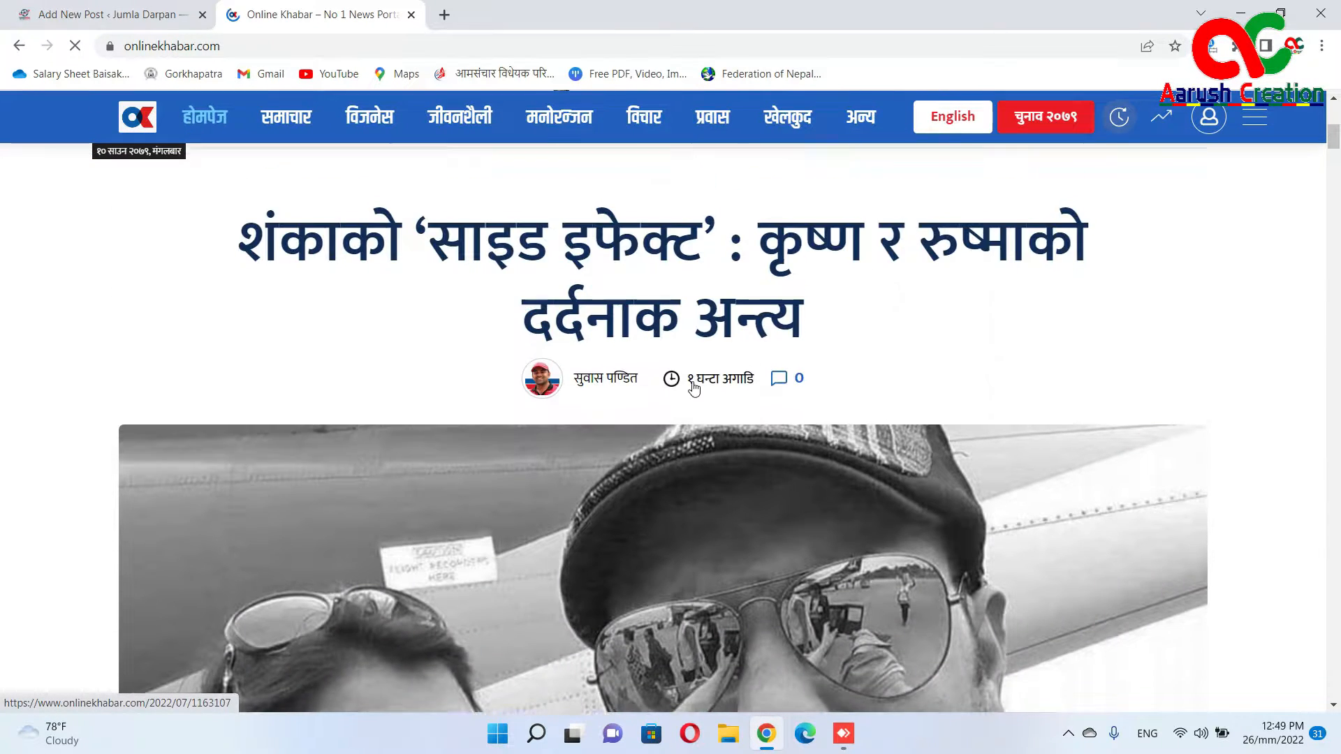
pyautogui.scroll(-4, 705, 391)
pyautogui.scroll(-7, 708, 395)
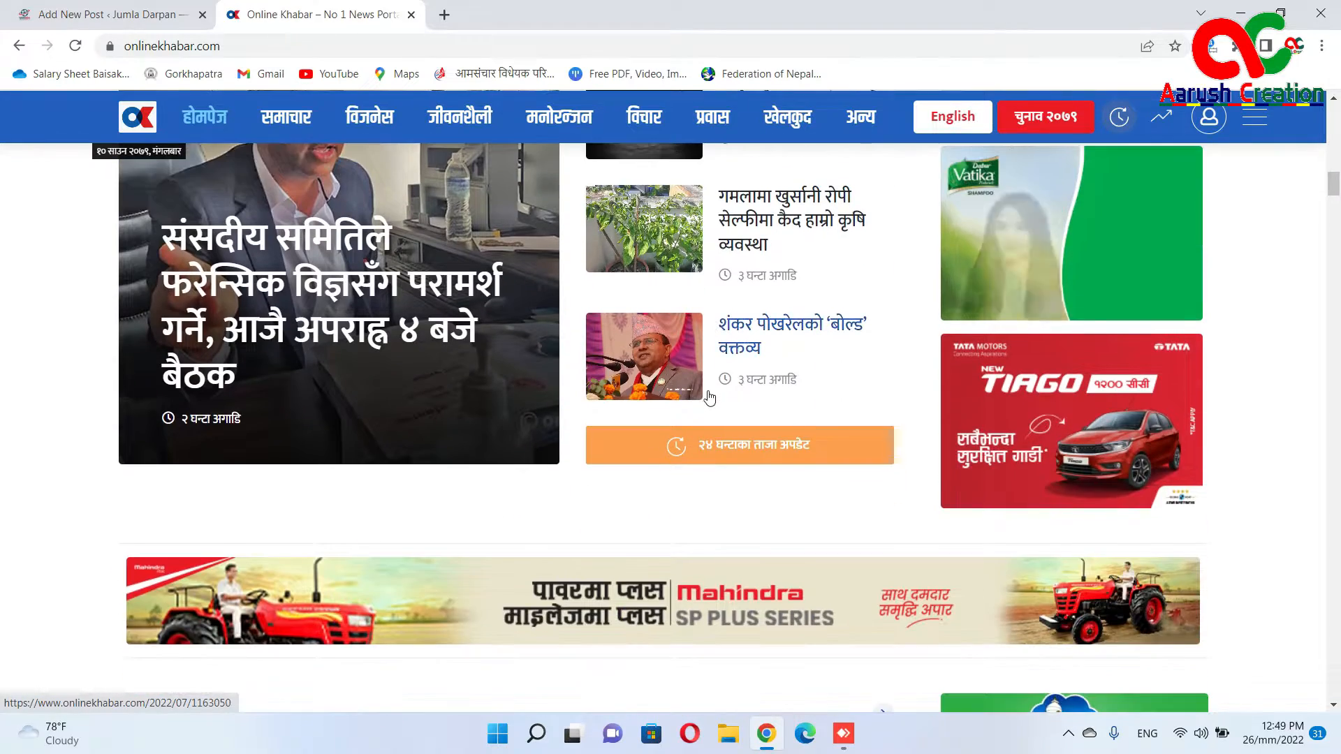
pyautogui.scroll(1, 419, 387)
pyautogui.click(273, 388)
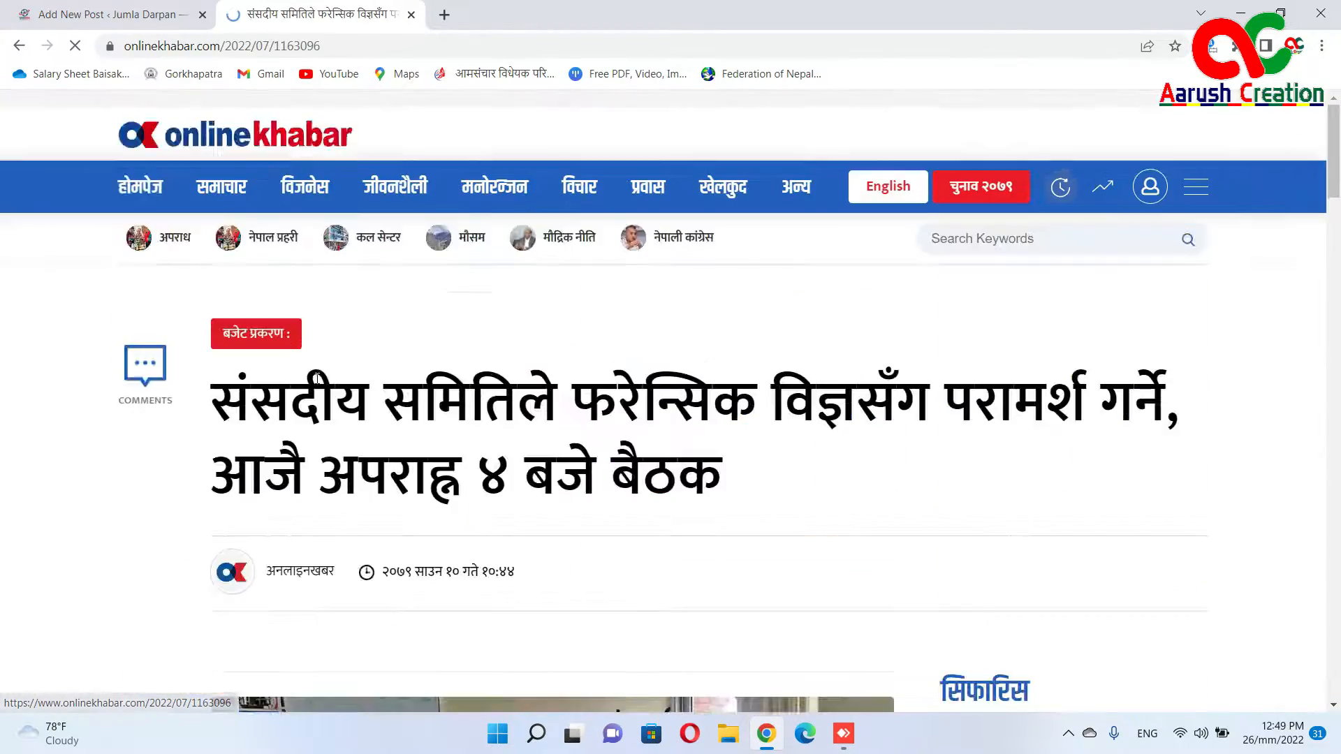
pyautogui.click(997, 143)
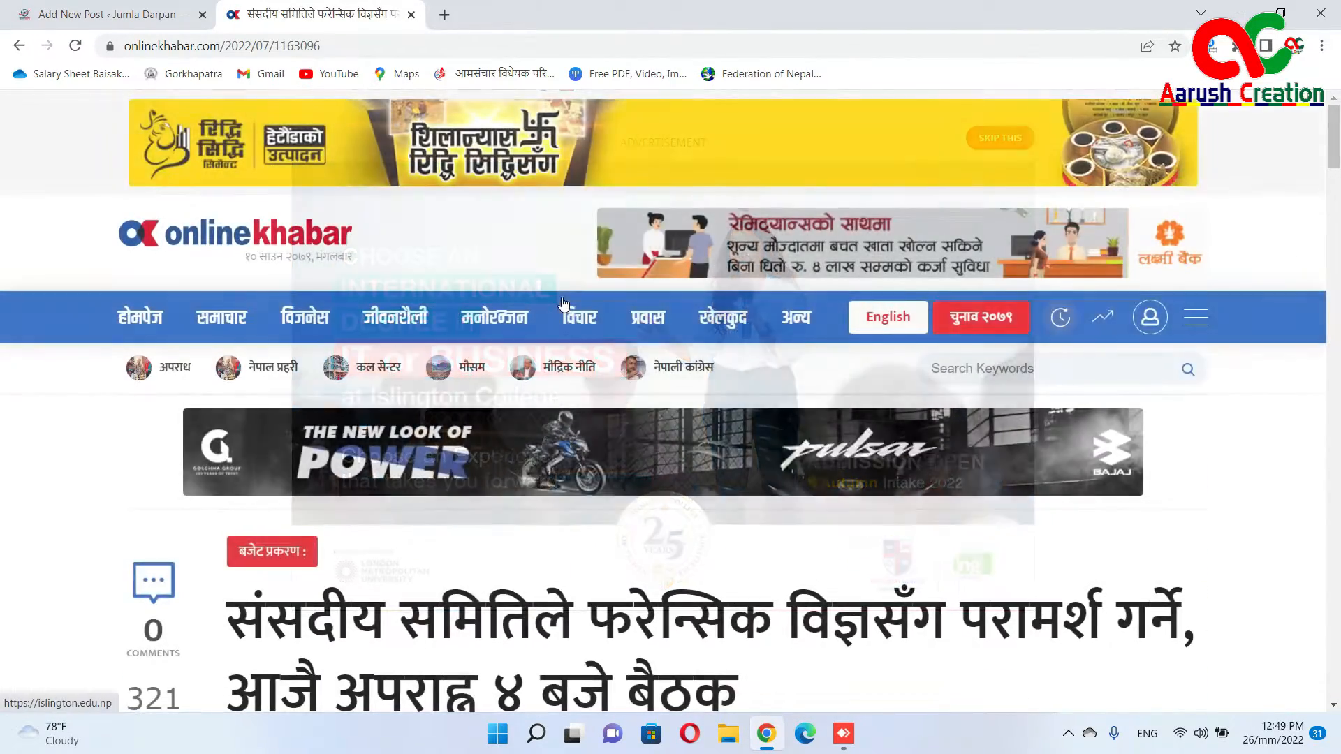
pyautogui.scroll(-3, 317, 351)
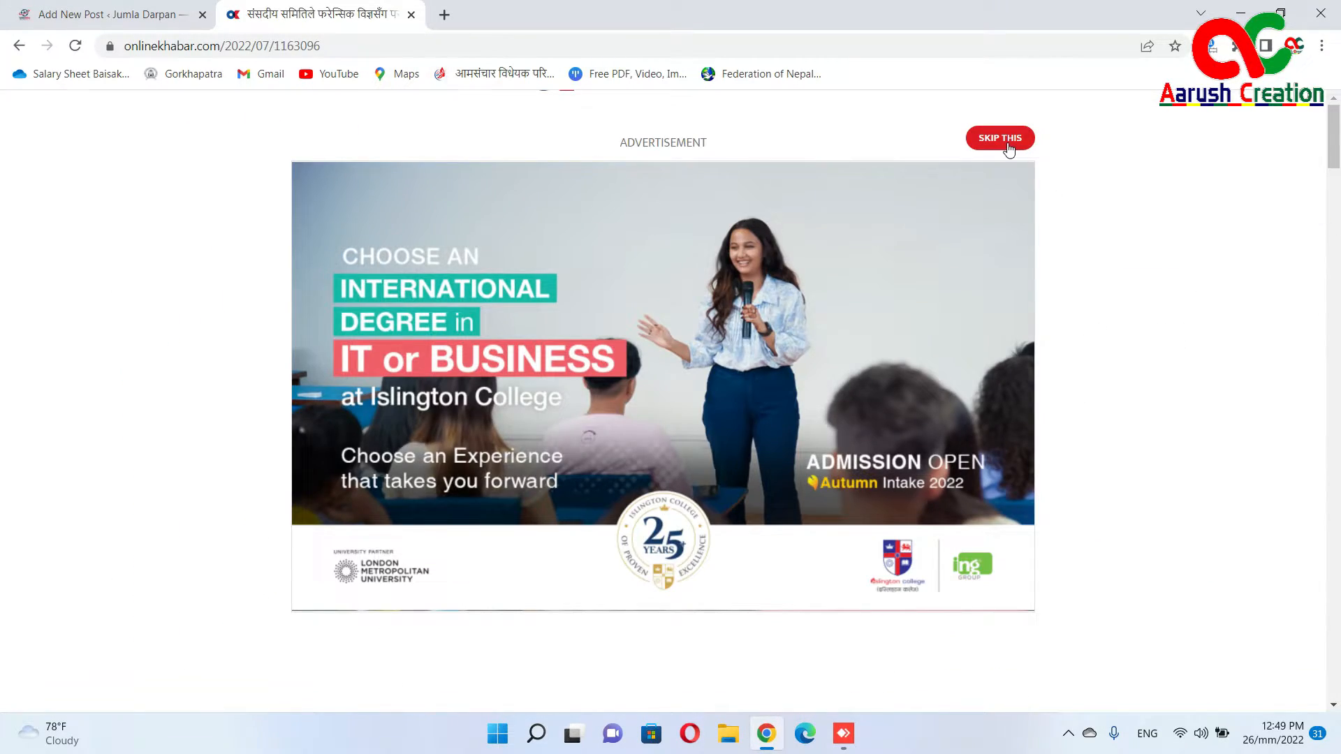
pyautogui.click(1009, 148)
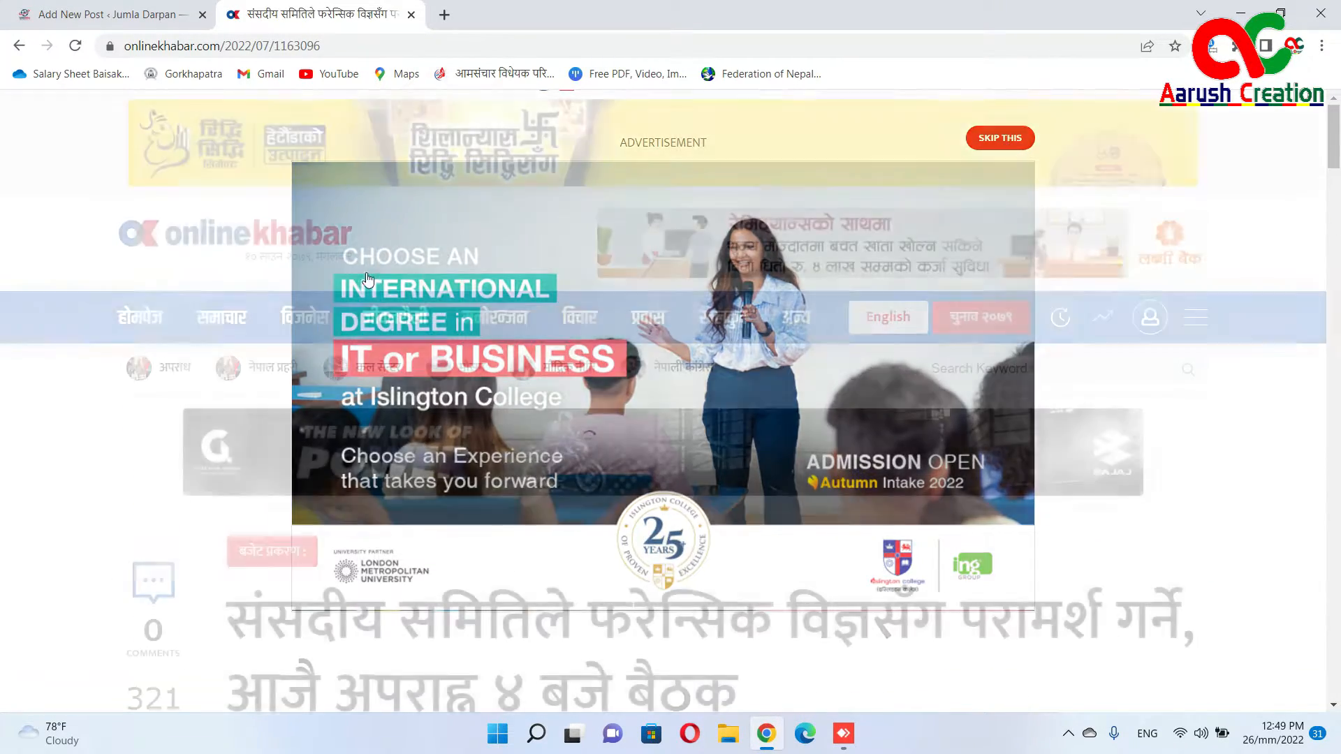
# Copy the article's full headline and paste it as the title of the new post
pyautogui.scroll(-3, 756, 444)
pyautogui.moveTo(757, 444); pyautogui.dragTo(282, 358)
pyautogui.hotkey('ctrl', 'c')
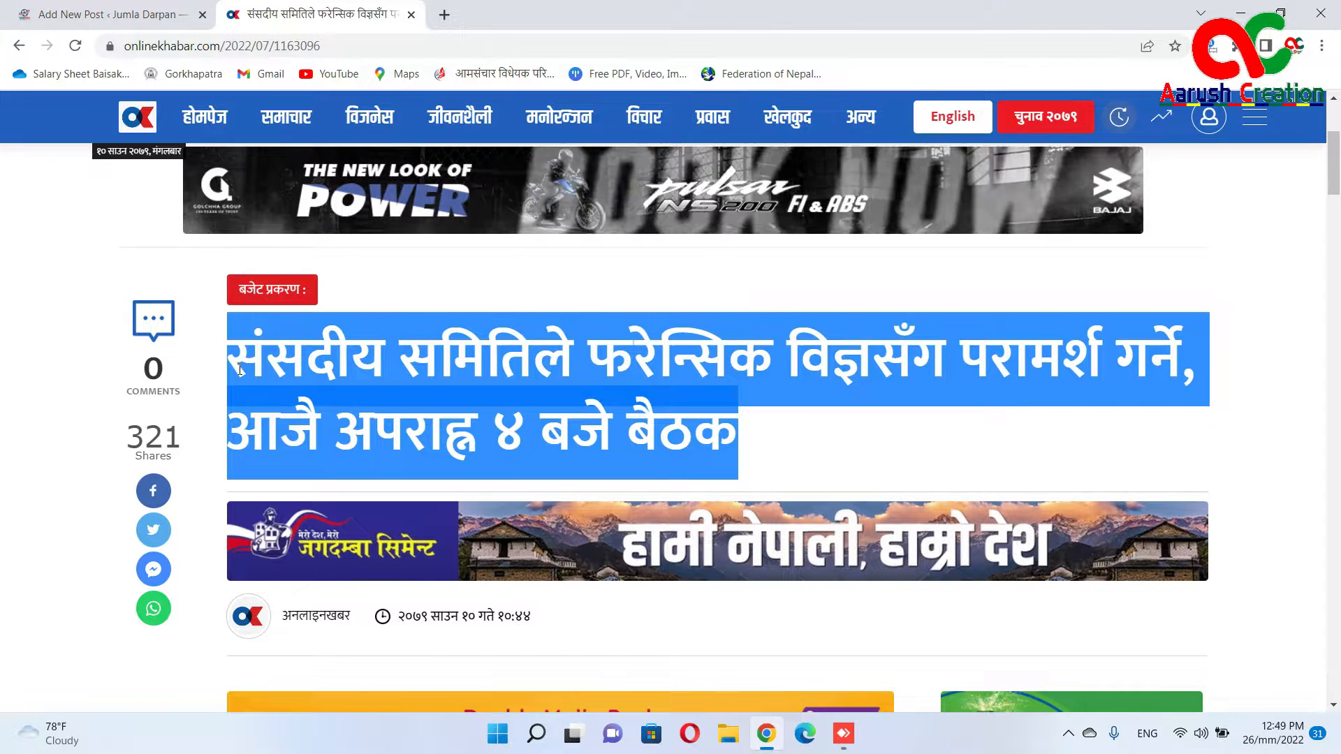
pyautogui.click(125, 29)
pyautogui.hotkey('ctrl', 'v')
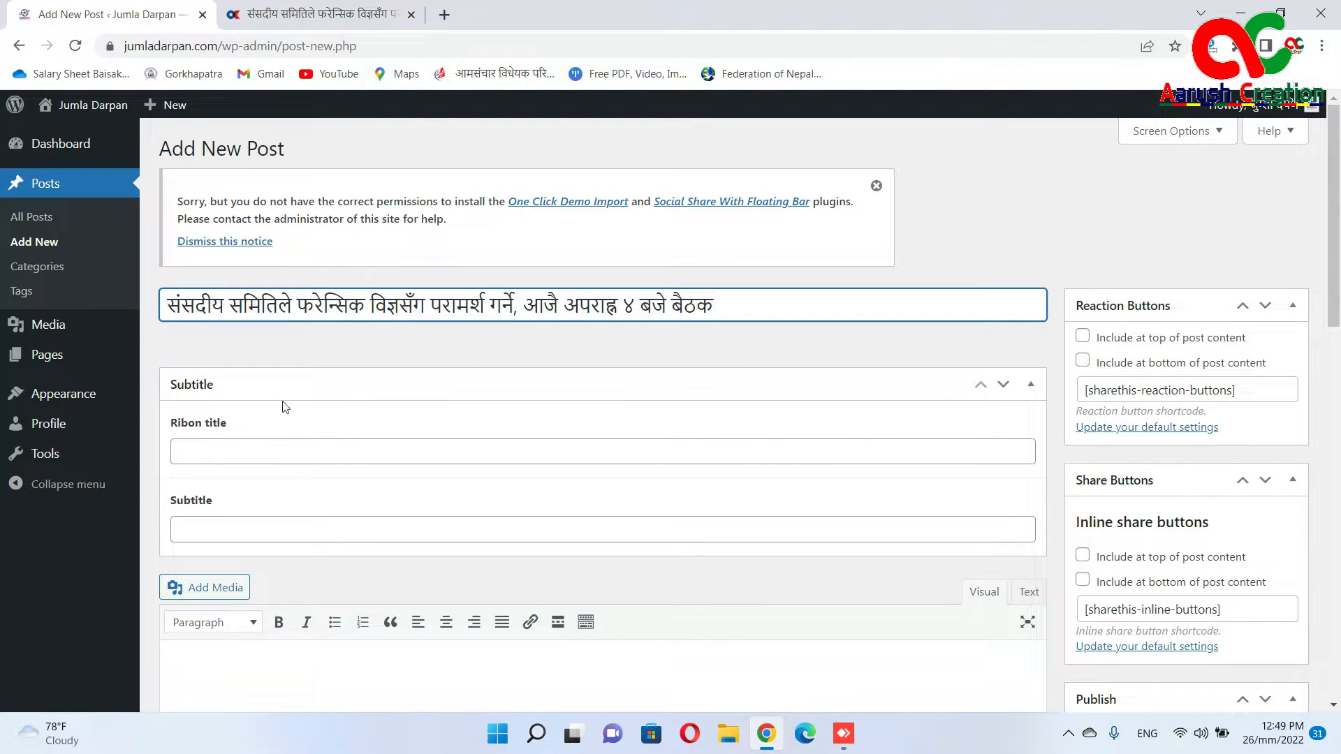
# Copy the red label above the article's headline and set the post's Ribon title to "बजेट प्रकरण :"
pyautogui.click(271, 9)
pyautogui.moveTo(325, 292); pyautogui.dragTo(250, 296)
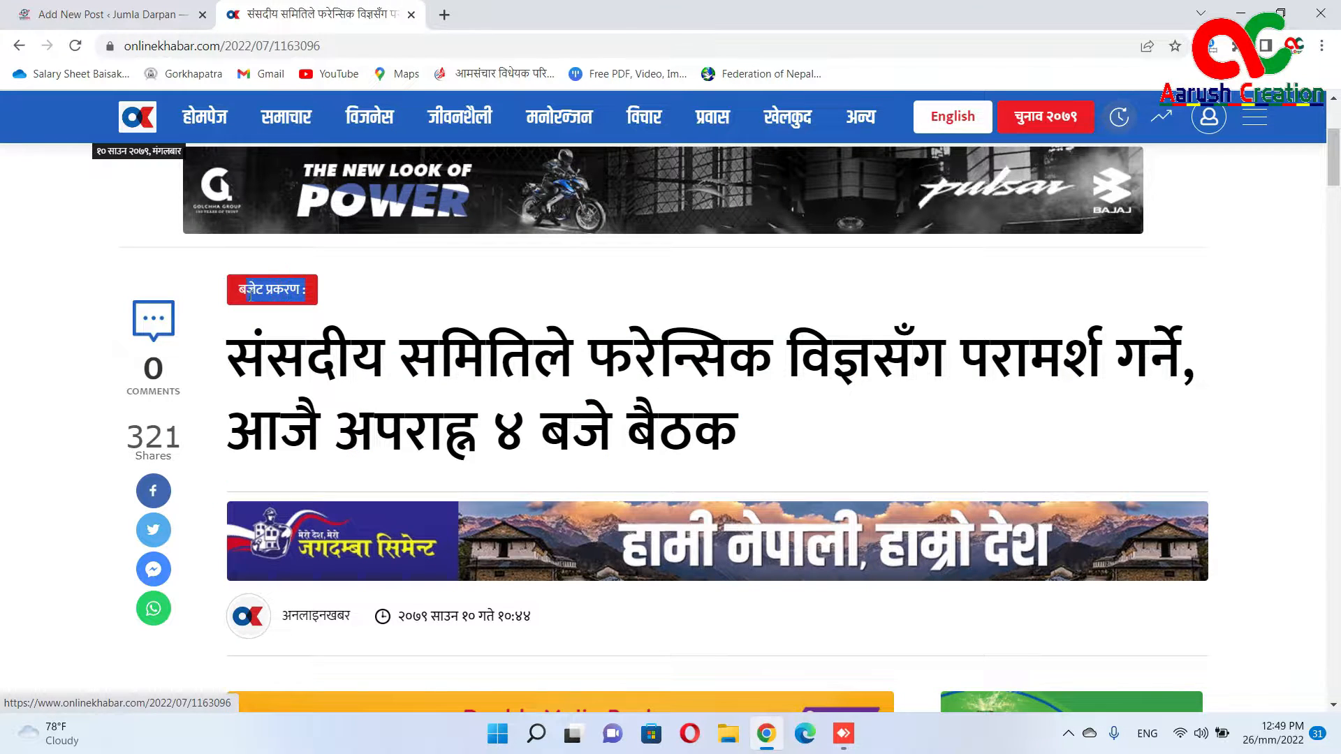
pyautogui.click(112, 14)
pyautogui.click(196, 524)
pyautogui.click(220, 446)
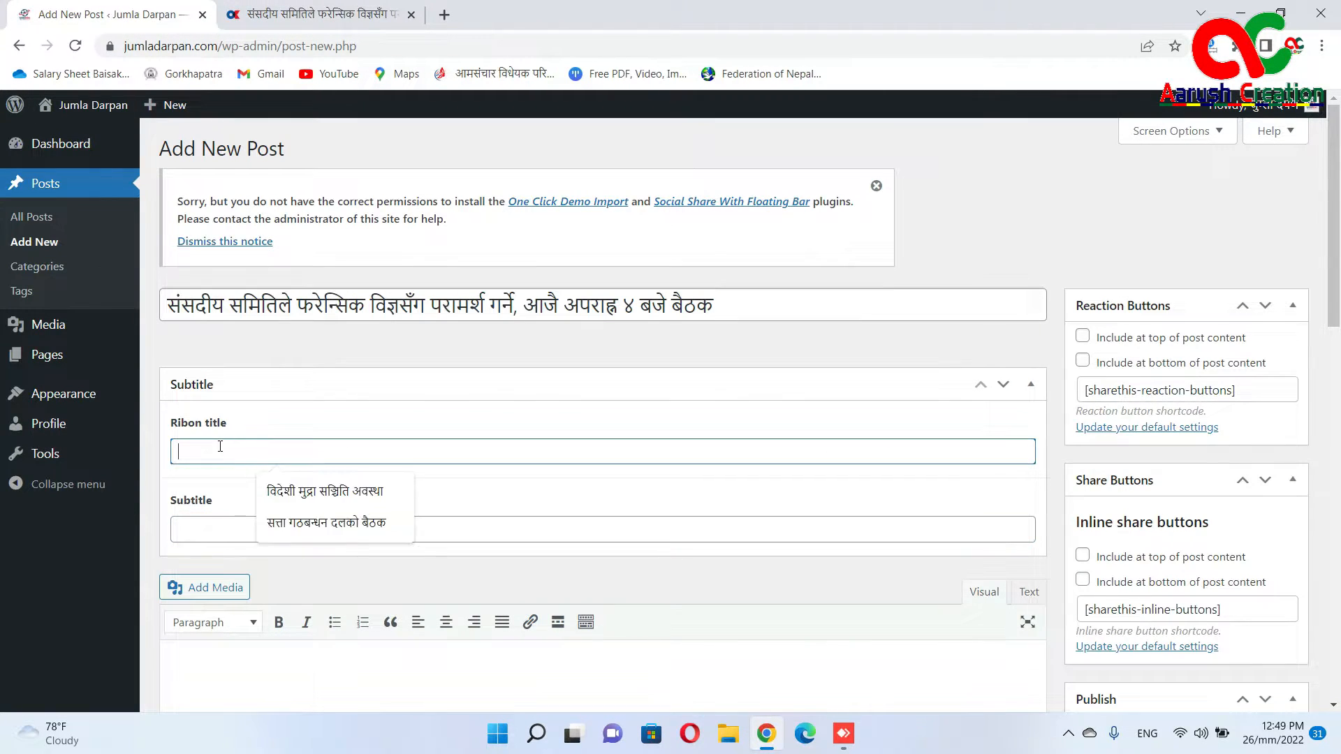
pyautogui.write('बजेट प्रकरण :')
pyautogui.scroll(-2, 75, 464)
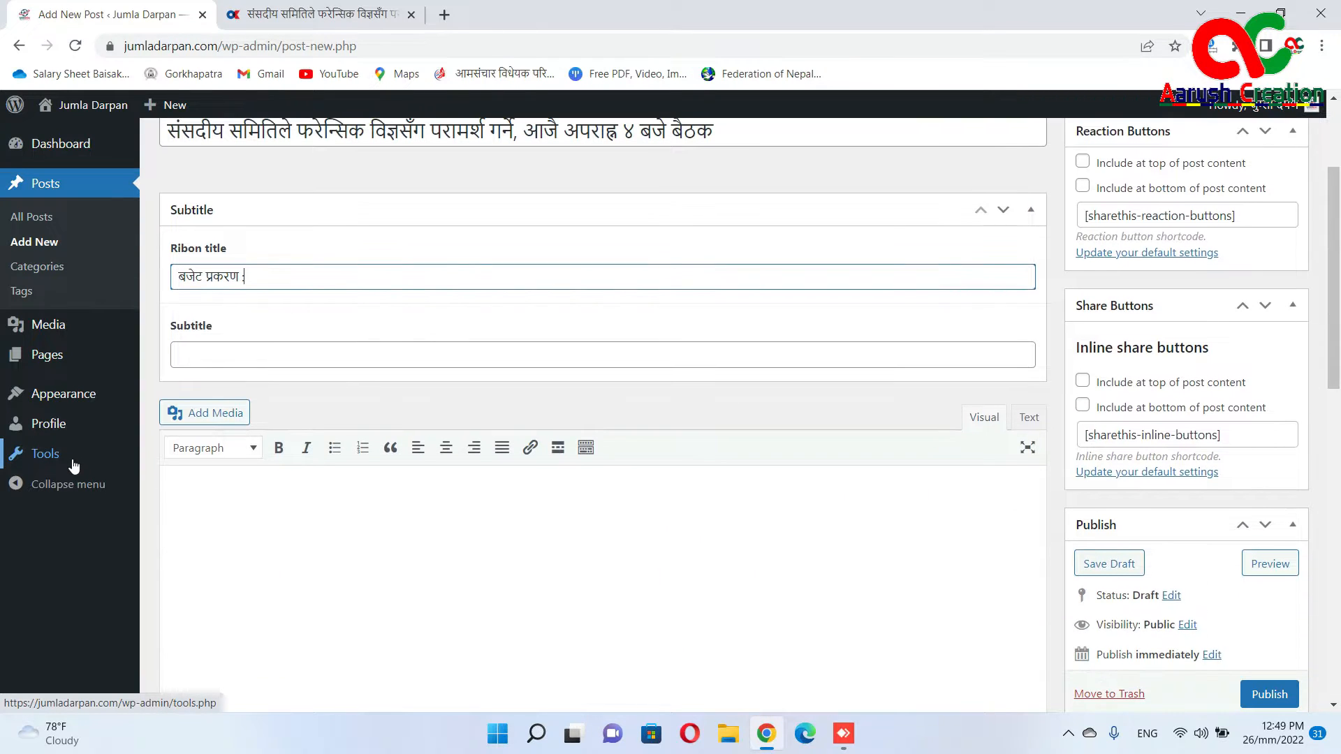
# Save the article's main photo to the Desktop as a JPEG image under its suggested file name
pyautogui.click(354, 7)
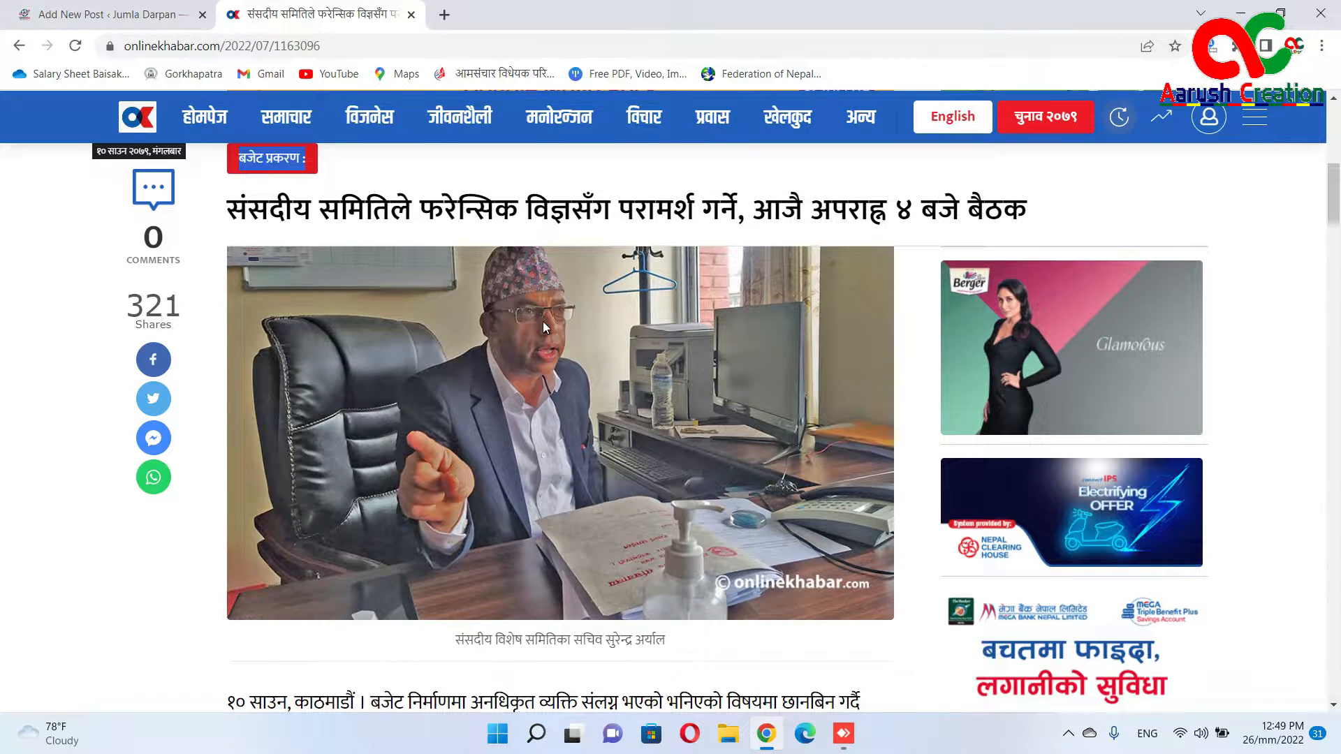
pyautogui.rightClick(543, 322)
pyautogui.click(563, 350)
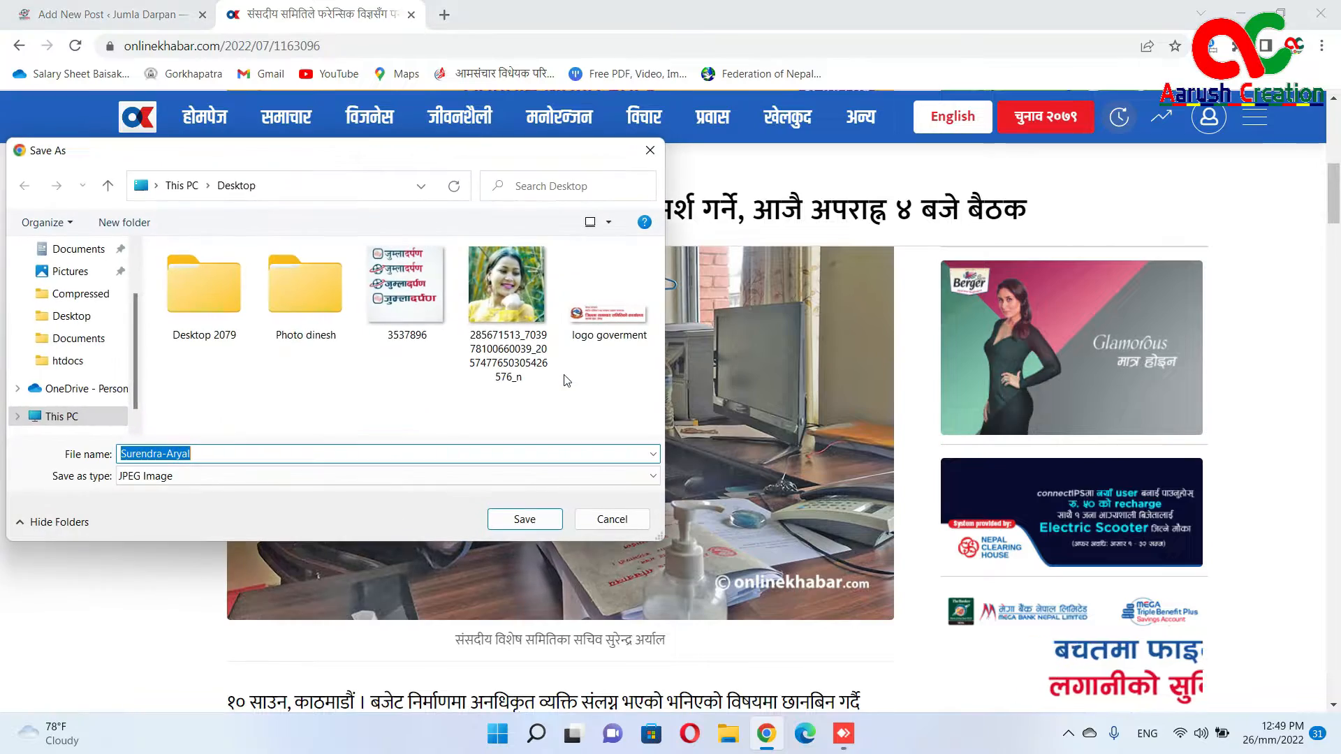
pyautogui.press('Return')
# Copy the article's body paragraphs and paste them into a new Notepad document as plain text
pyautogui.scroll(-5, 543, 422)
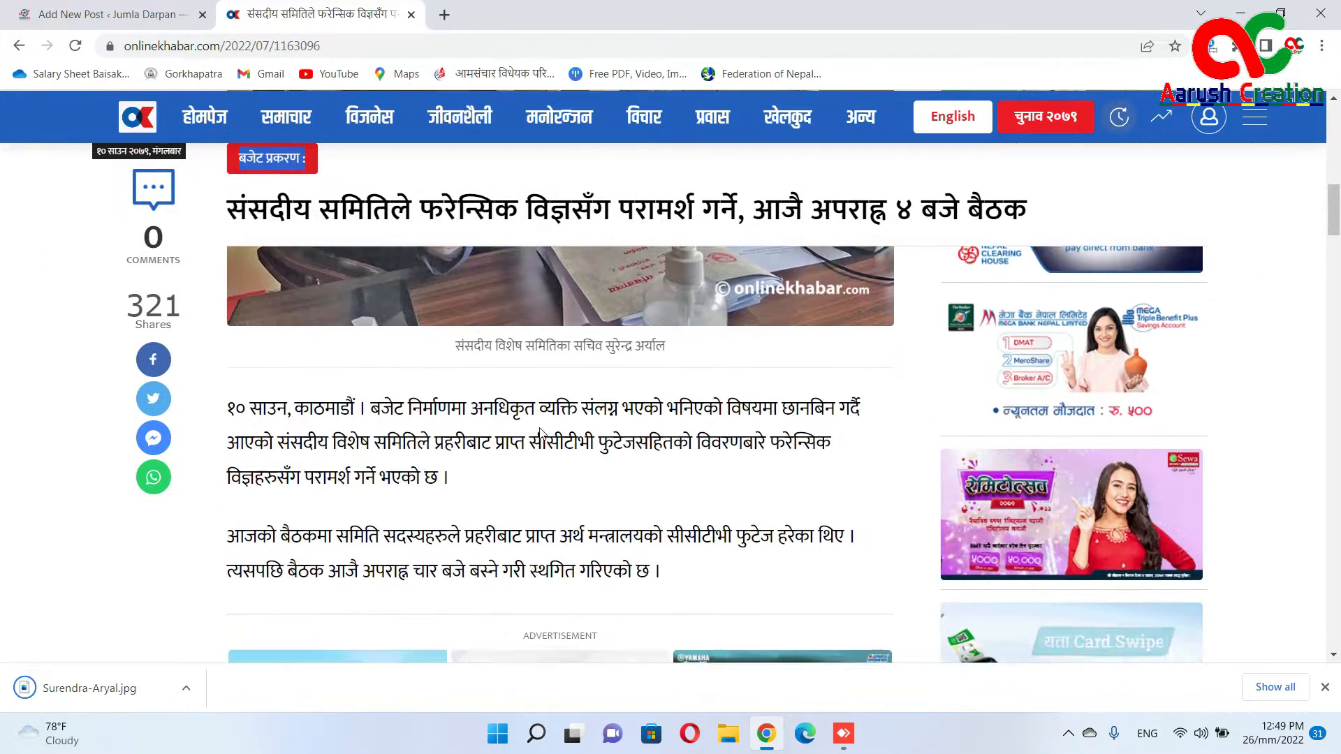
pyautogui.scroll(-10, 577, 492)
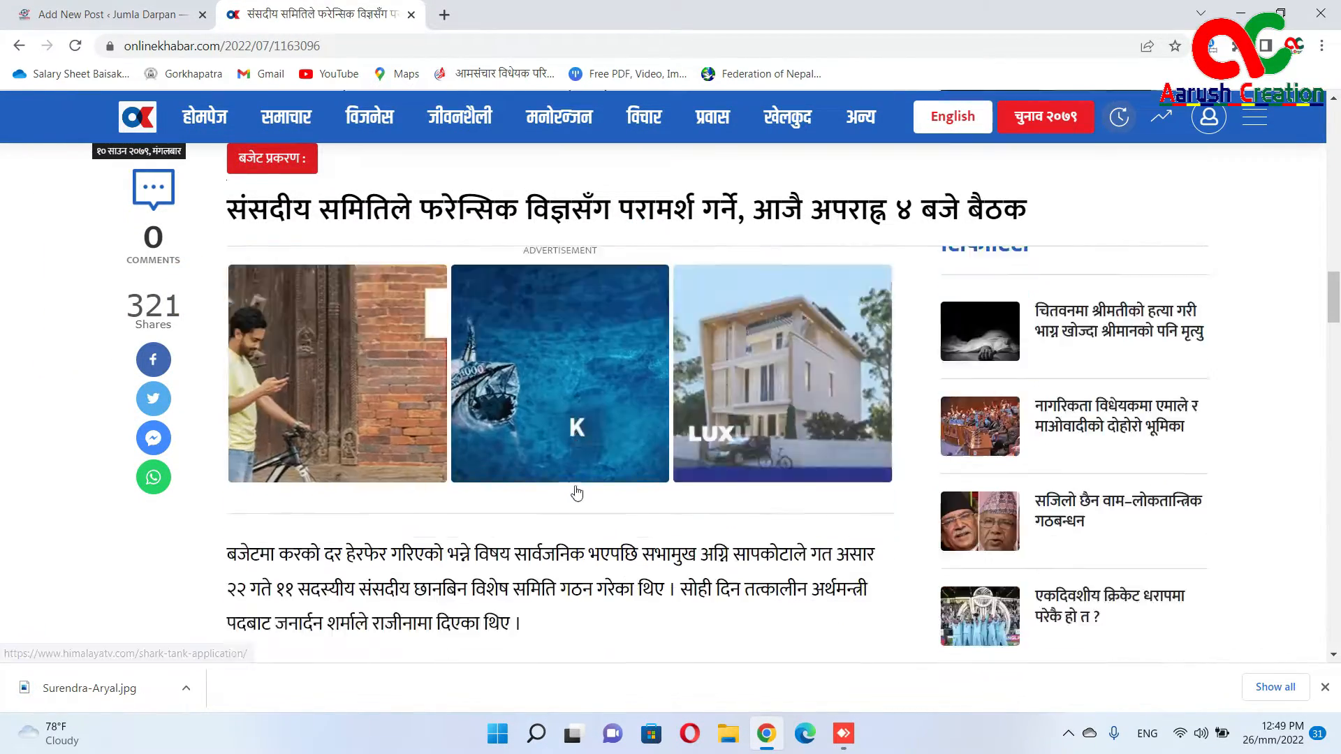
pyautogui.scroll(5, 593, 468)
pyautogui.moveTo(228, 263); pyautogui.dragTo(614, 329)
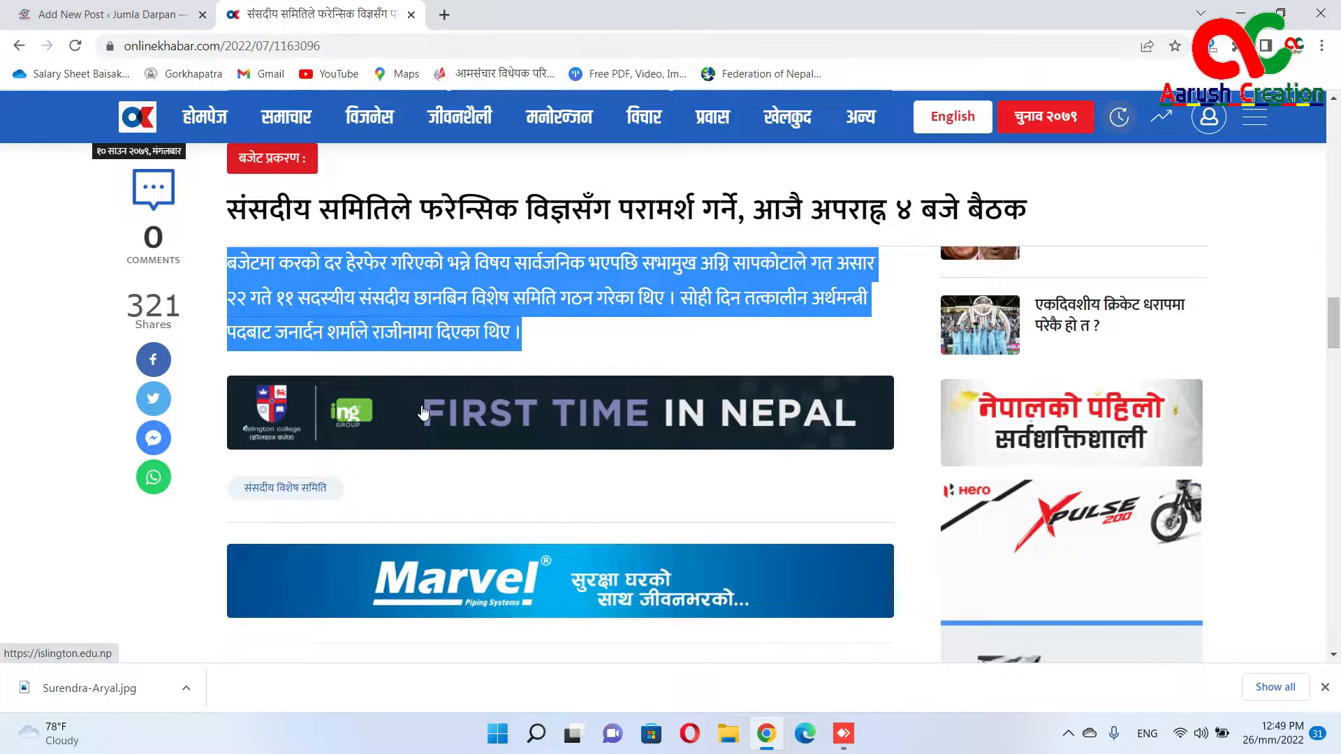
pyautogui.press('super+r')
pyautogui.write('notepad')
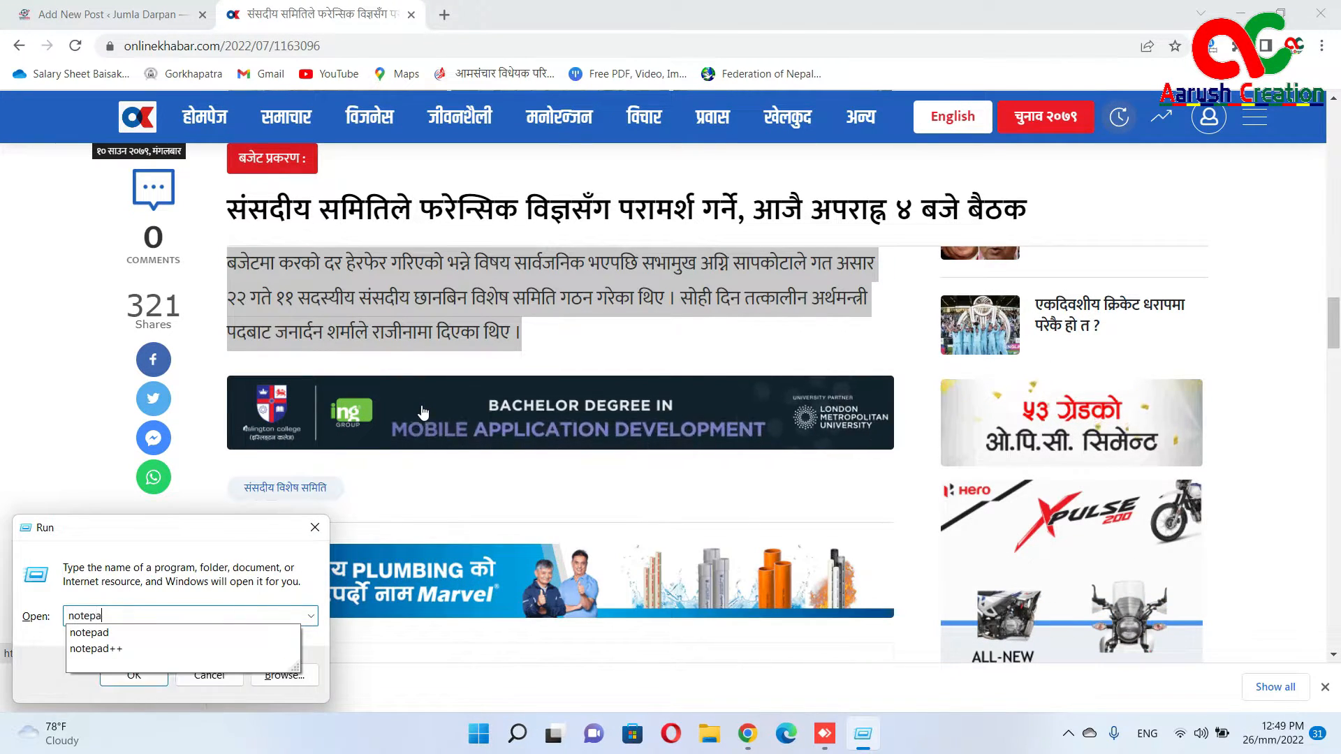
pyautogui.press('Return')
pyautogui.hotkey('ctrl', 'v')
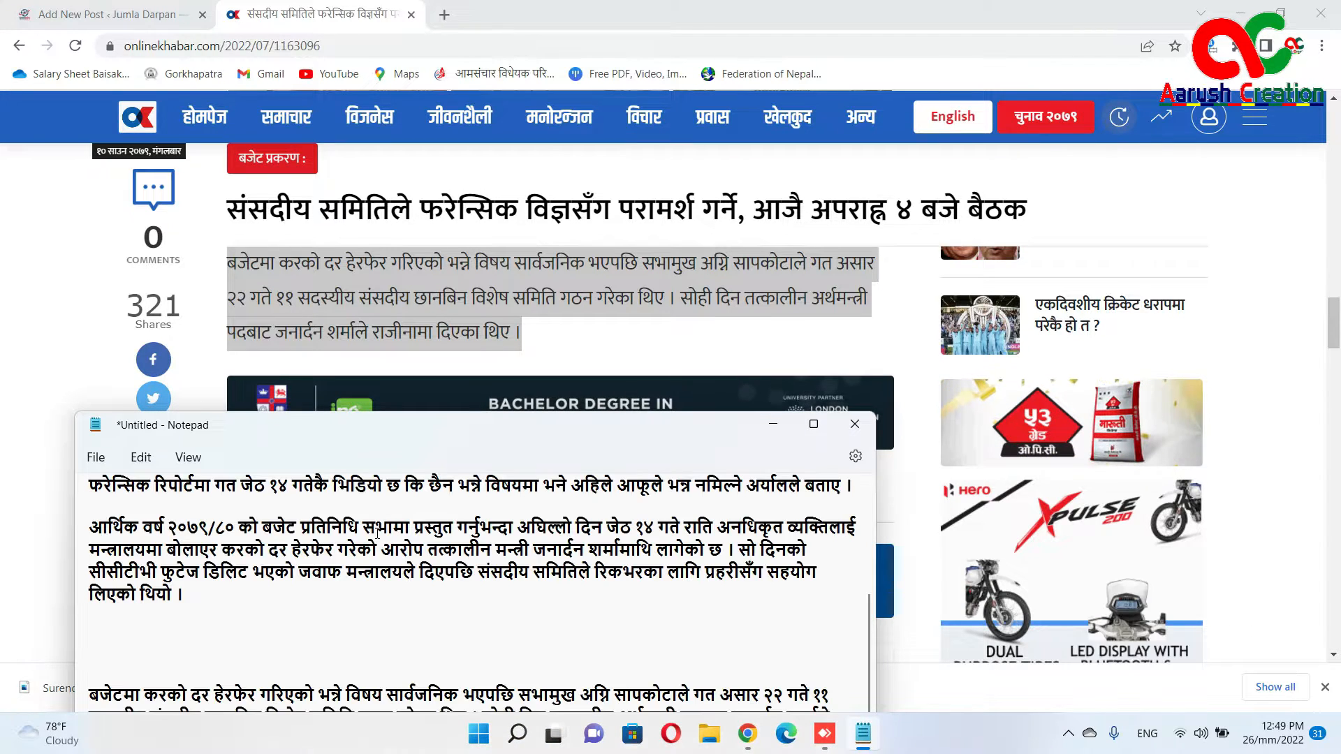
# Cut all the text from Notepad and paste it into the content area of the new WordPress post
pyautogui.hotkey('ctrl', 'a')
pyautogui.hotkey('ctrl', 'x')
pyautogui.click(87, 11)
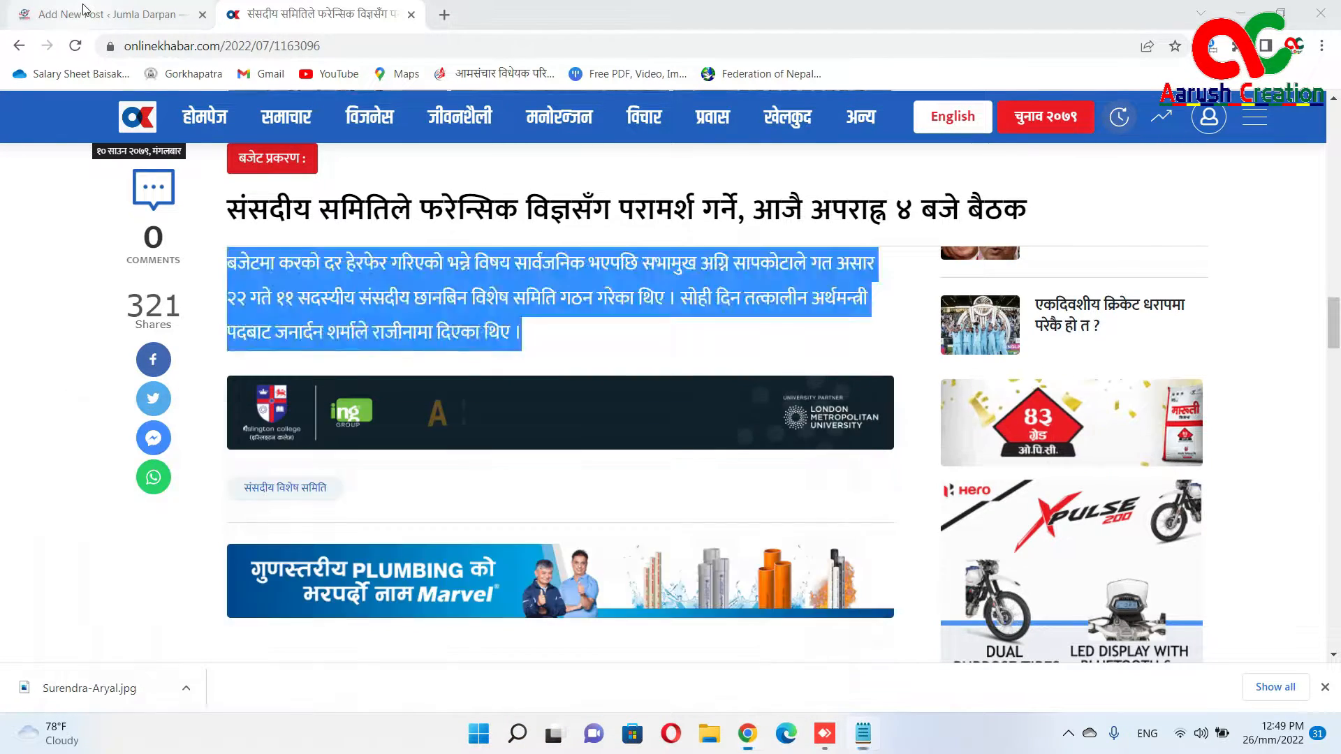
pyautogui.click(288, 501)
pyautogui.hotkey('ctrl', 'v')
pyautogui.scroll(5, 331, 507)
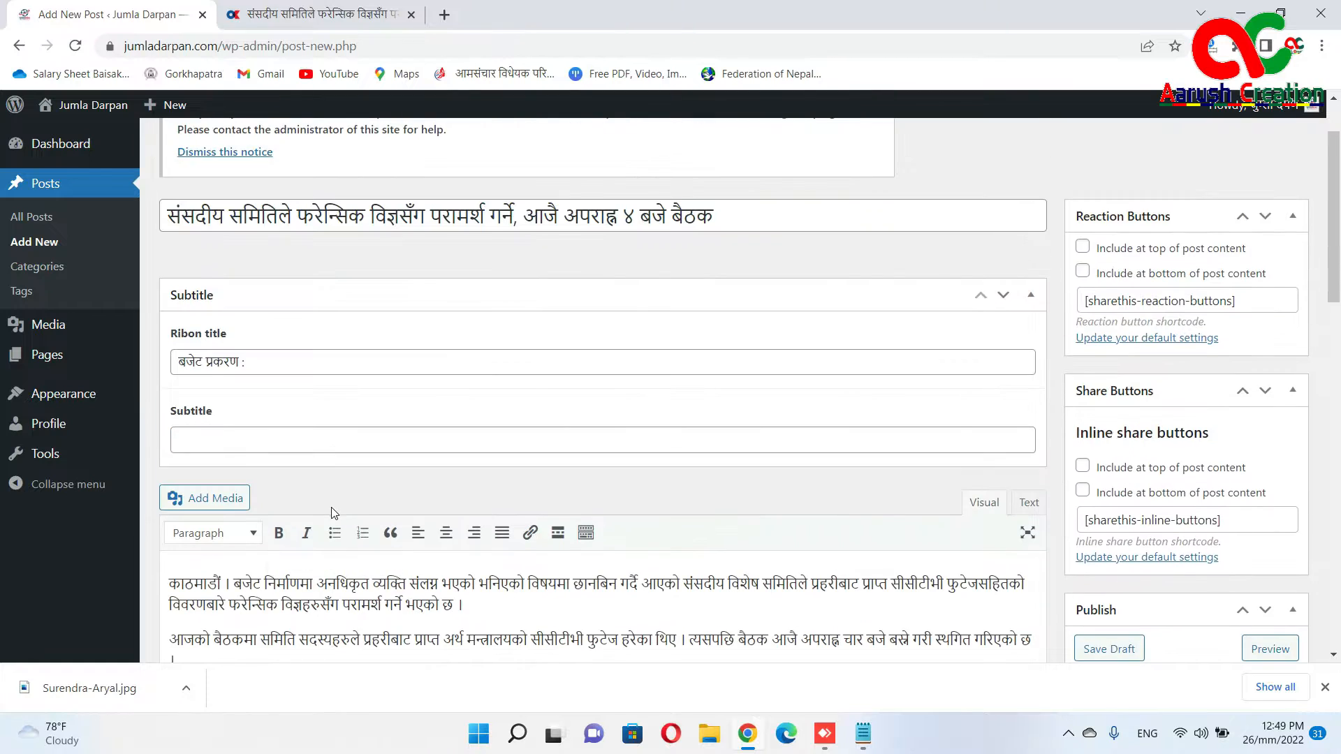
# Delete surplus blank lines between the paragraphs of the post's content and justify the whole text
pyautogui.scroll(-3, 331, 507)
pyautogui.click(235, 447)
pyautogui.press('BackSpace')
pyautogui.press('BackSpace')
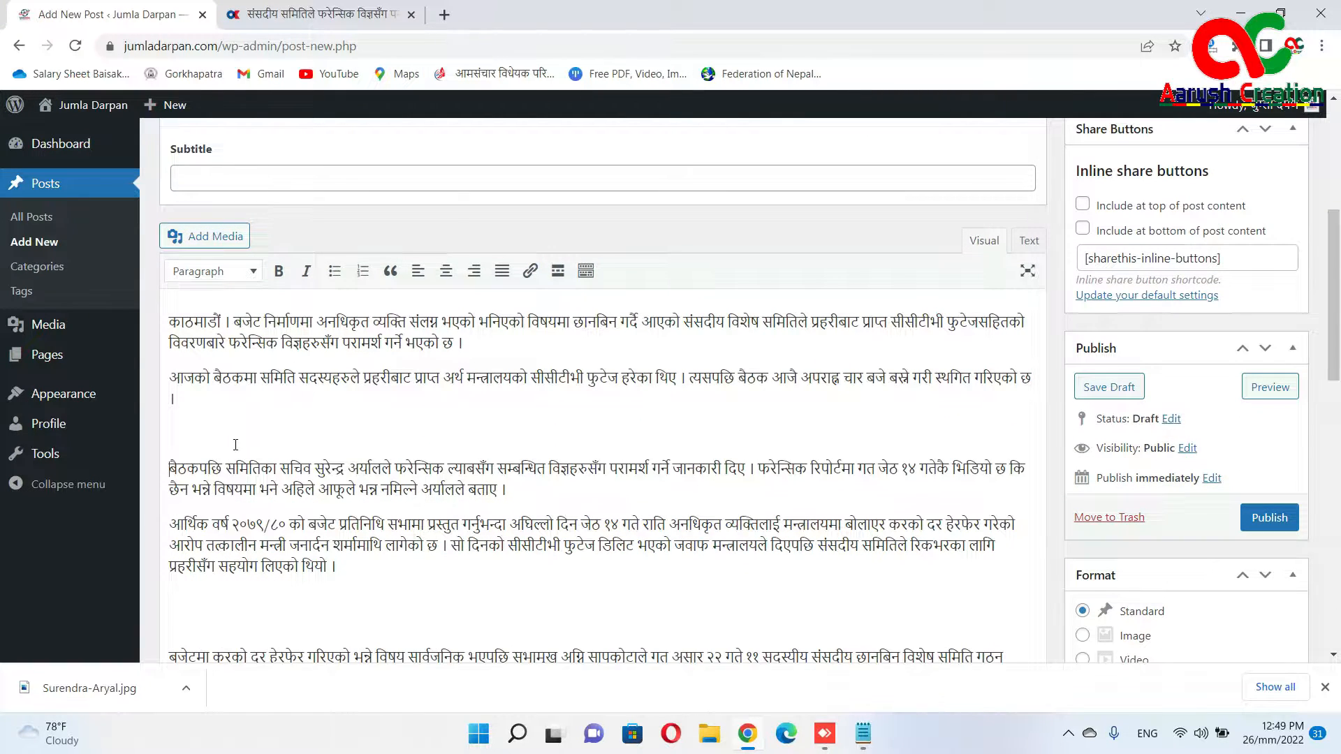
pyautogui.click(221, 564)
pyautogui.press('BackSpace')
pyautogui.press('BackSpace')
pyautogui.press('BackSpace')
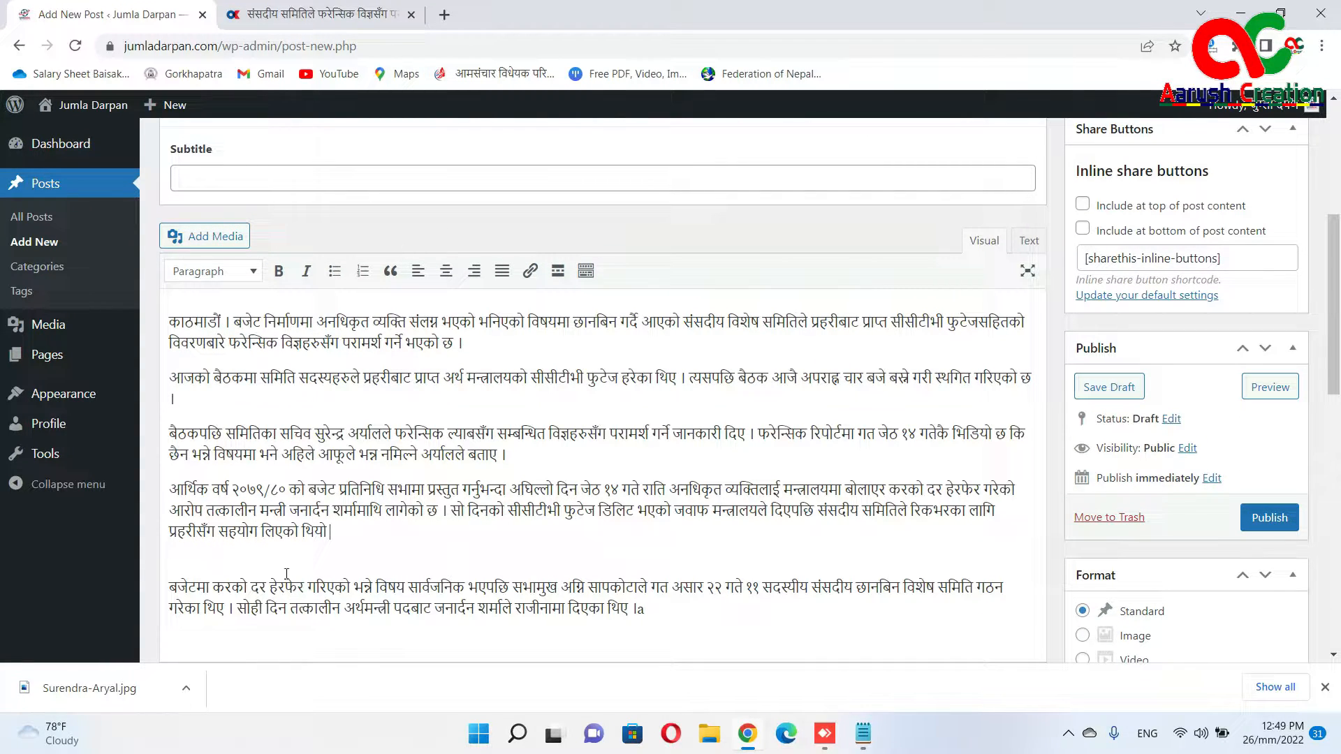
pyautogui.hotkey('ctrl', 'a')
pyautogui.click(501, 270)
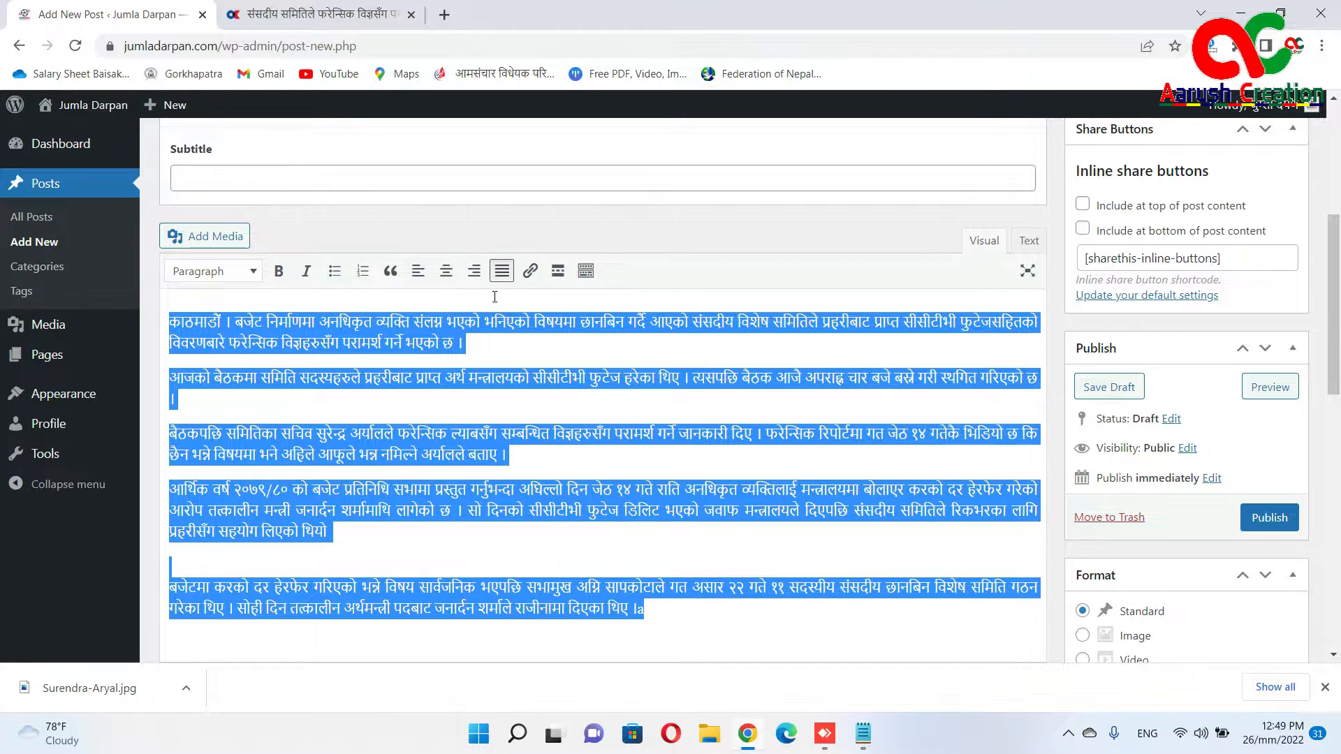
# Upload the saved article photo from the Desktop as media for the blank line above the post's first paragraph
pyautogui.click(469, 378)
pyautogui.scroll(1, 336, 447)
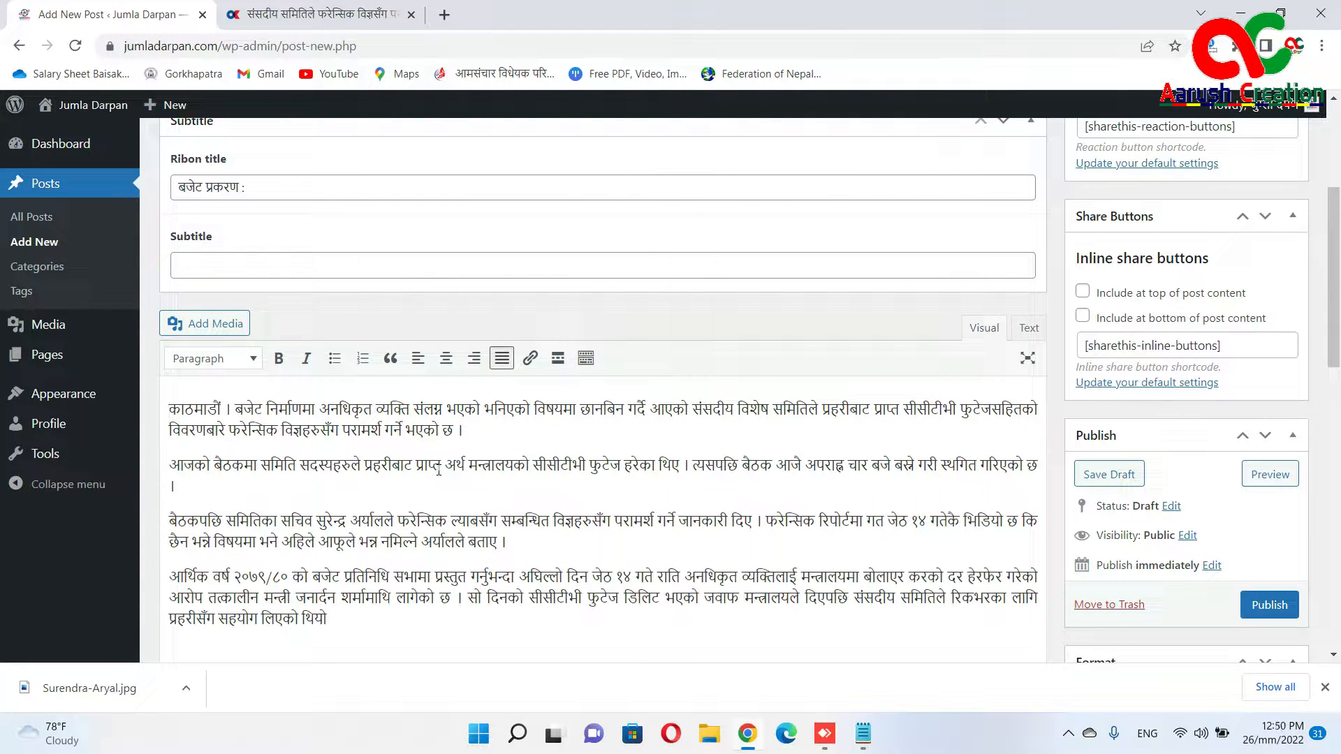
pyautogui.scroll(-1, 439, 472)
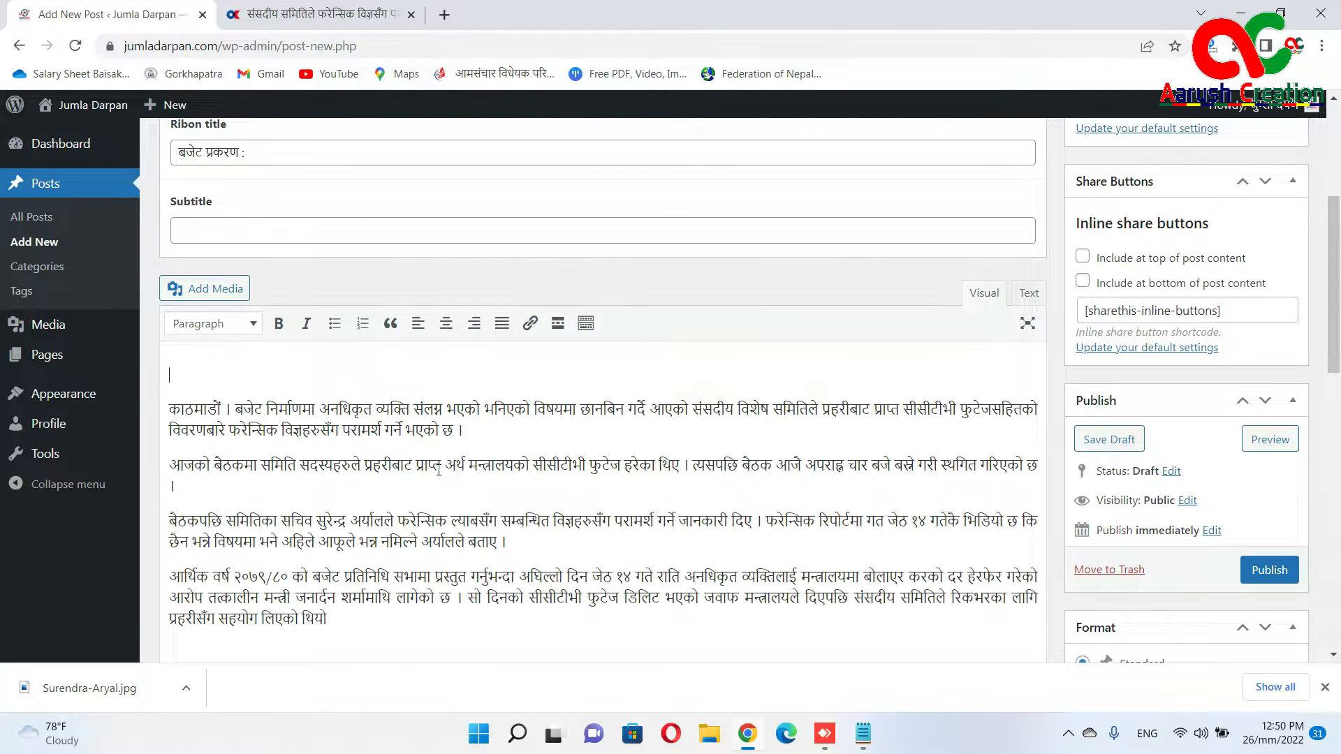
pyautogui.click(208, 295)
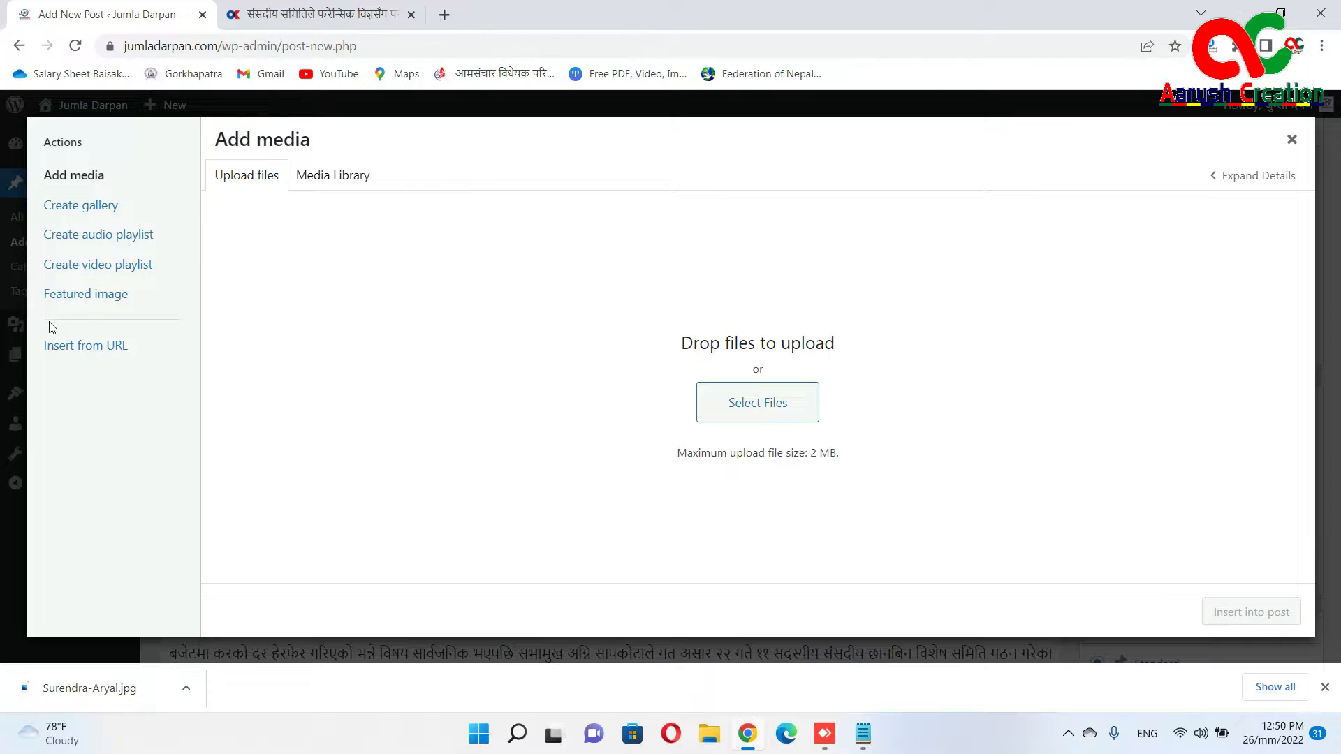
pyautogui.click(737, 409)
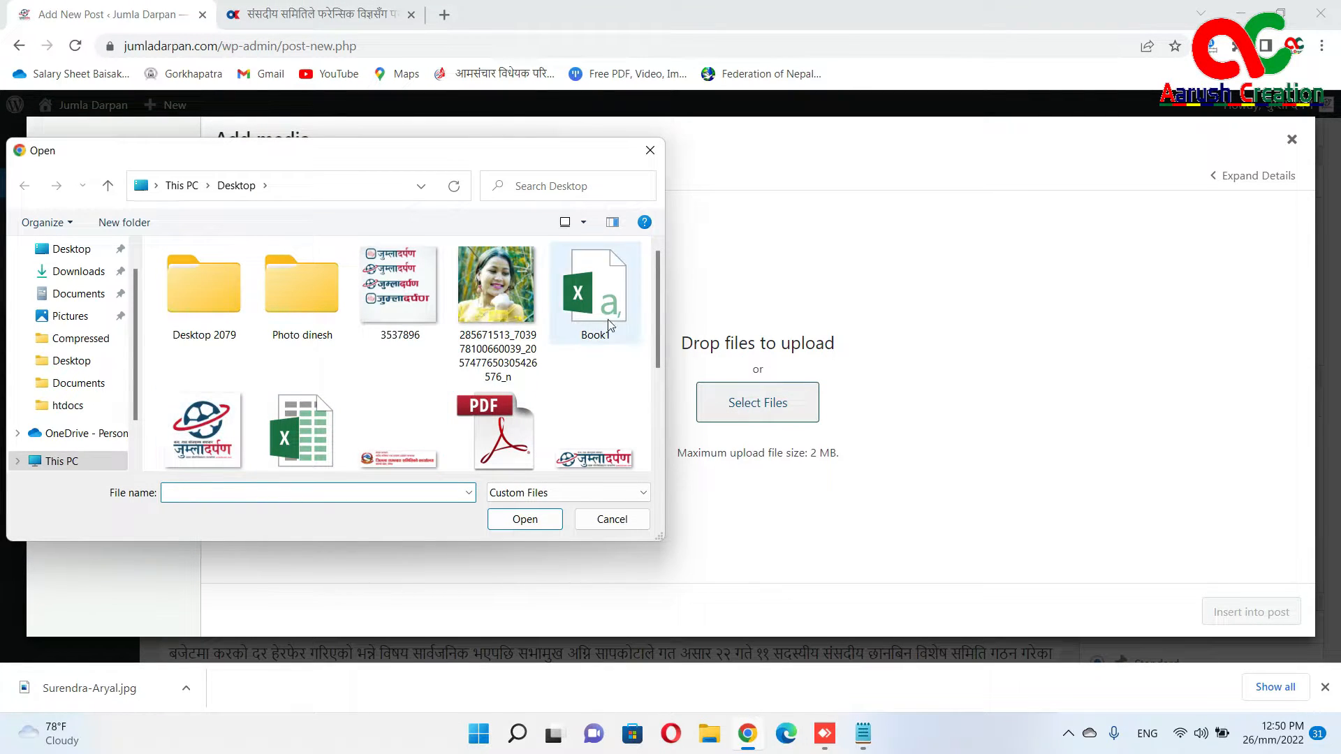
pyautogui.moveTo(656, 330); pyautogui.dragTo(661, 413)
pyautogui.doubleClick(311, 391)
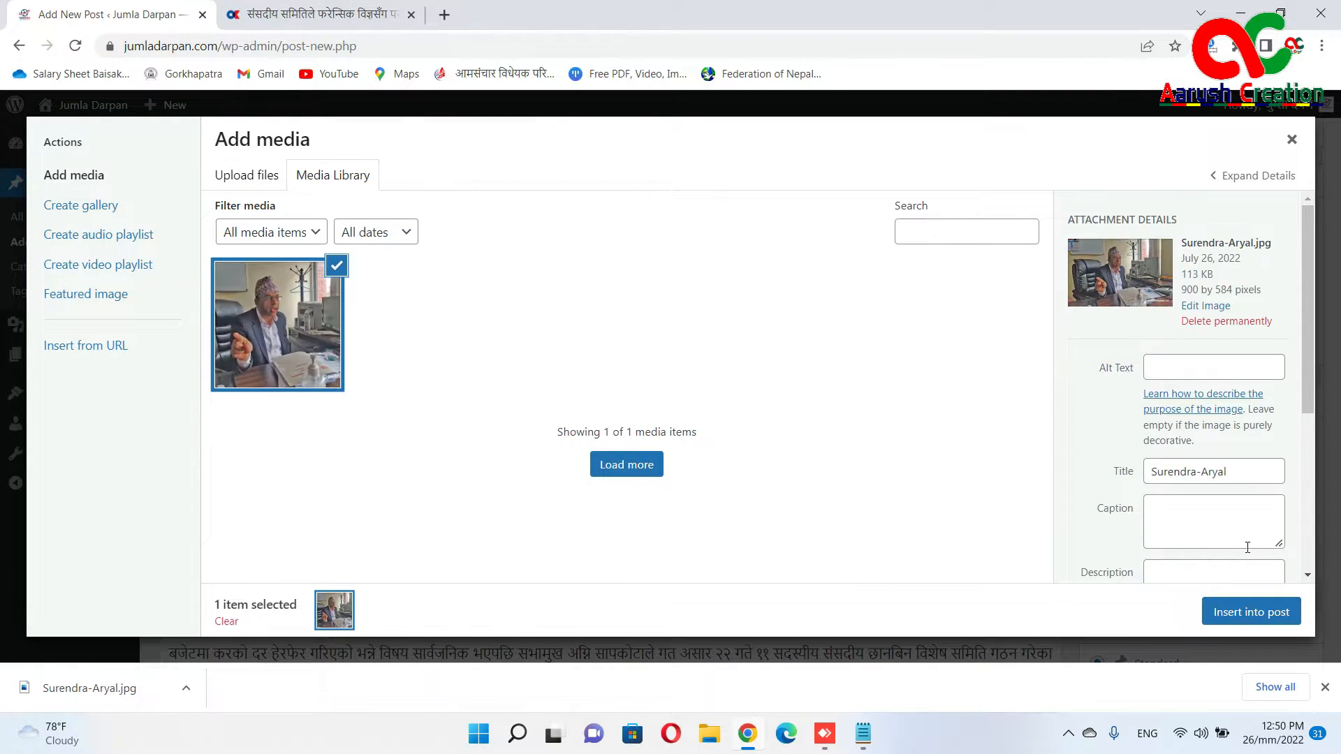
# Set the photo's display size to Full Size – 900 × 584 and insert it into the post
pyautogui.scroll(-5, 1246, 545)
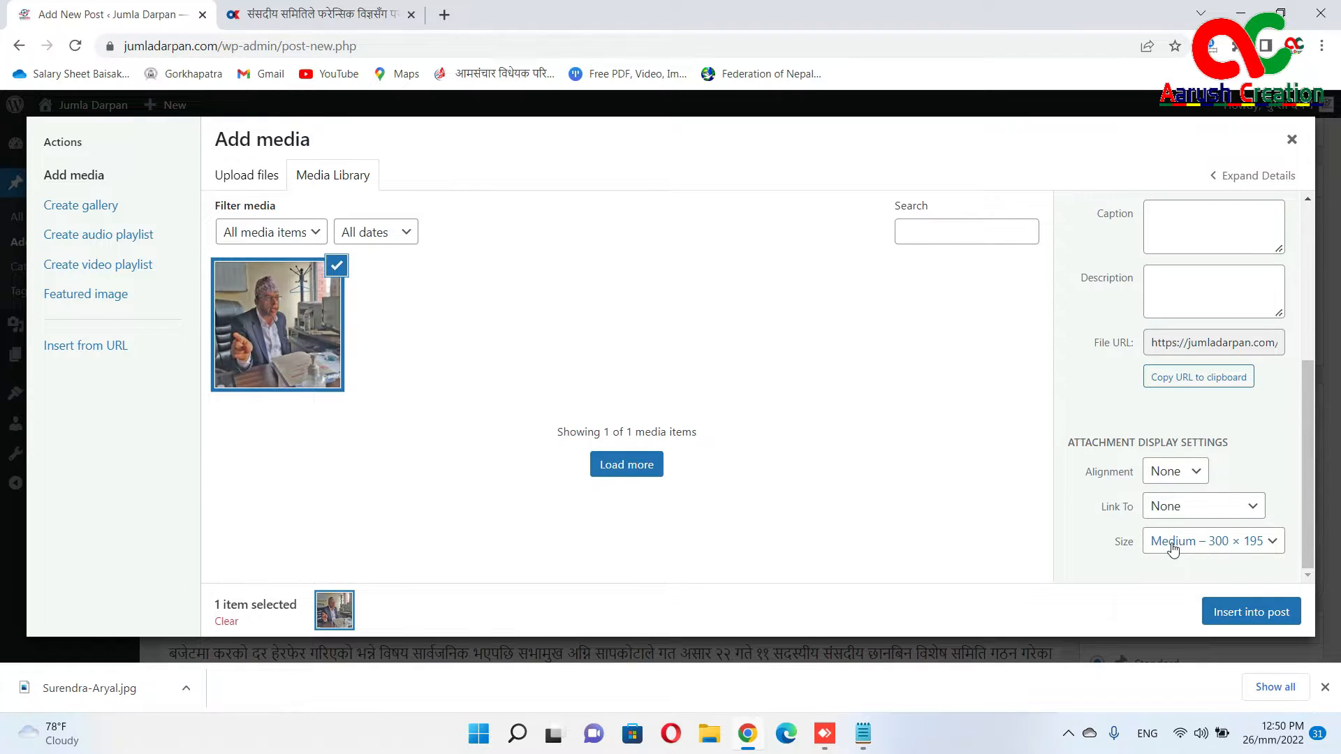
pyautogui.click(1173, 550)
pyautogui.click(1174, 602)
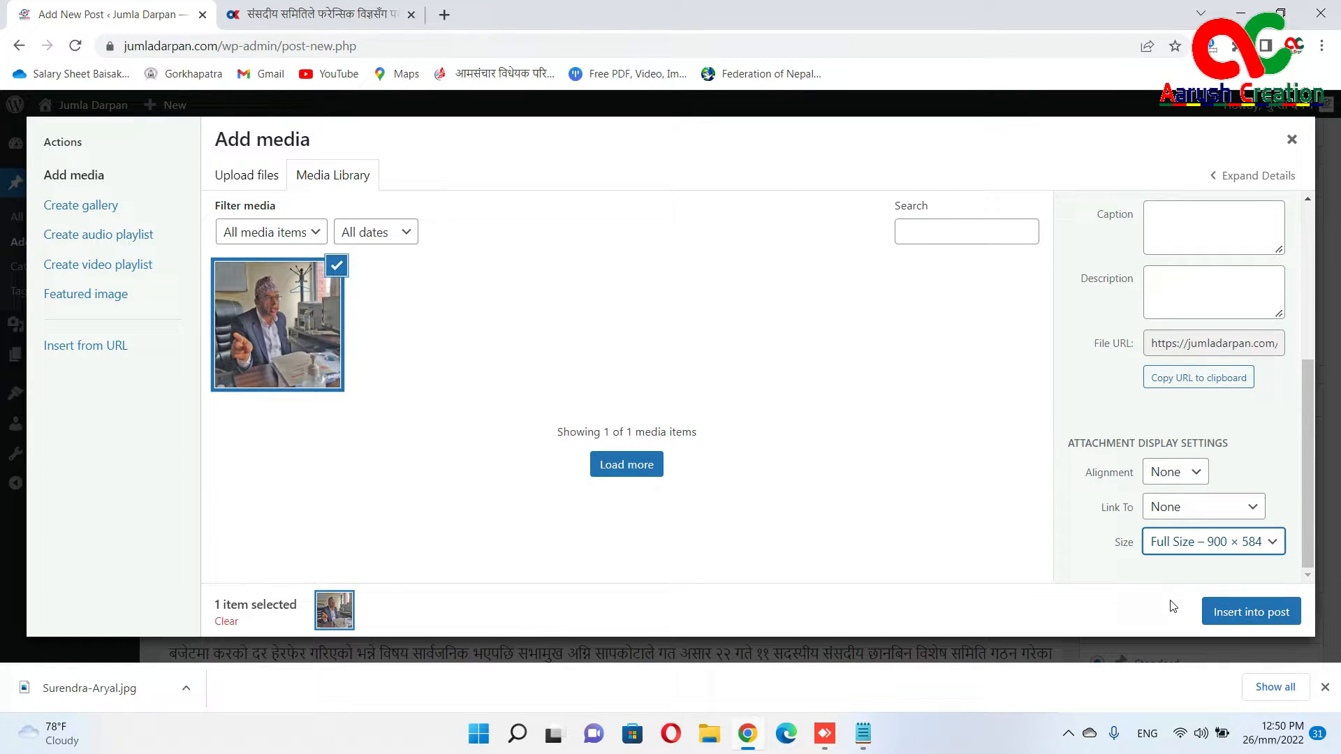
pyautogui.click(1243, 609)
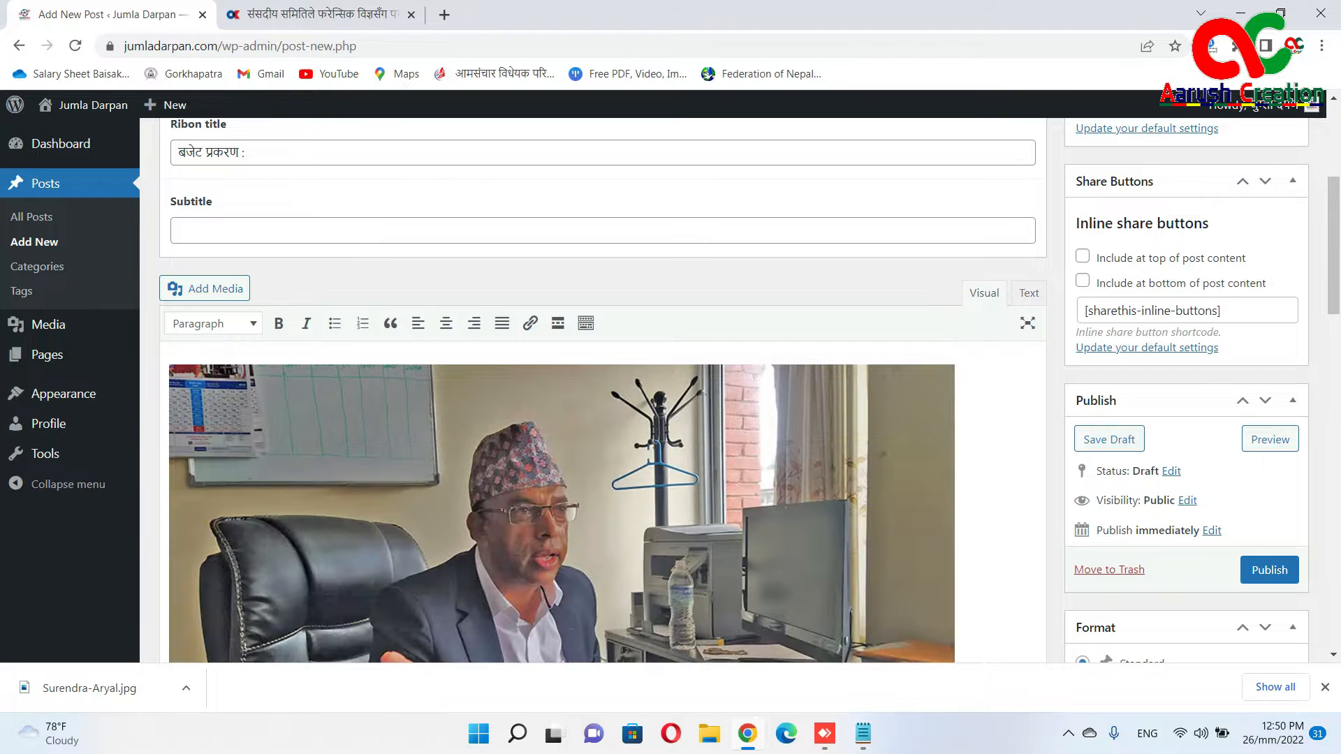
# Open the Jumla Darpan homepage in a separate tab and examine its headline stories and the समाचार section against the post's category options
pyautogui.scroll(-2, 733, 545)
pyautogui.scroll(-3, 849, 547)
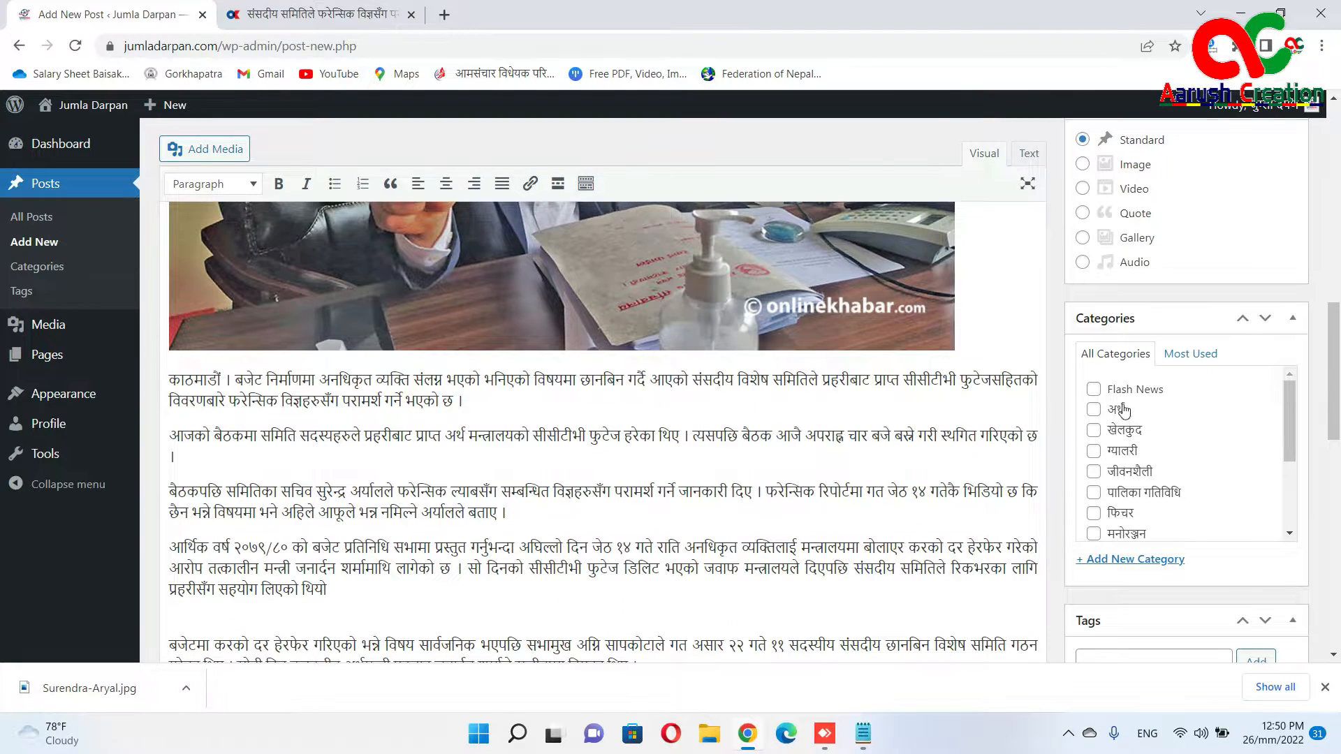
pyautogui.moveTo(69, 108)
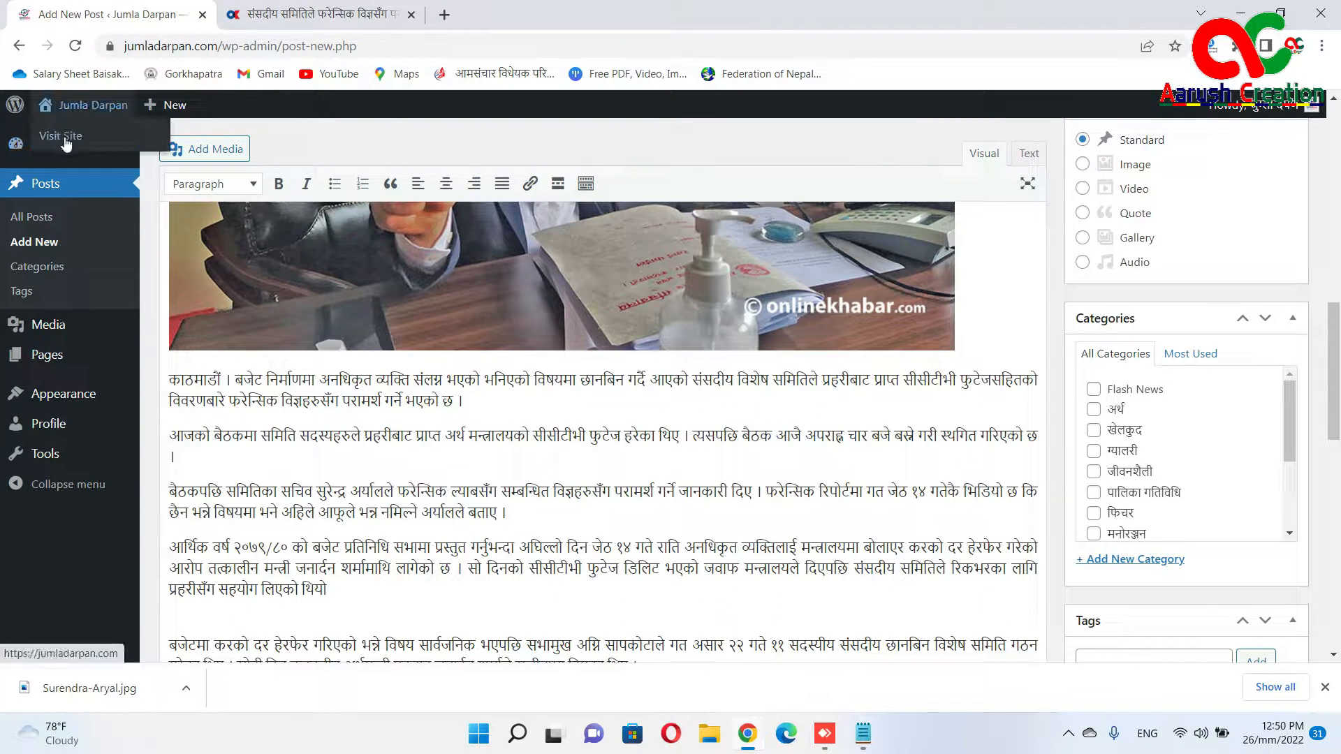
pyautogui.keyDown('ctrl'); pyautogui.click(64, 138); pyautogui.keyUp('ctrl')
pyautogui.click(317, 21)
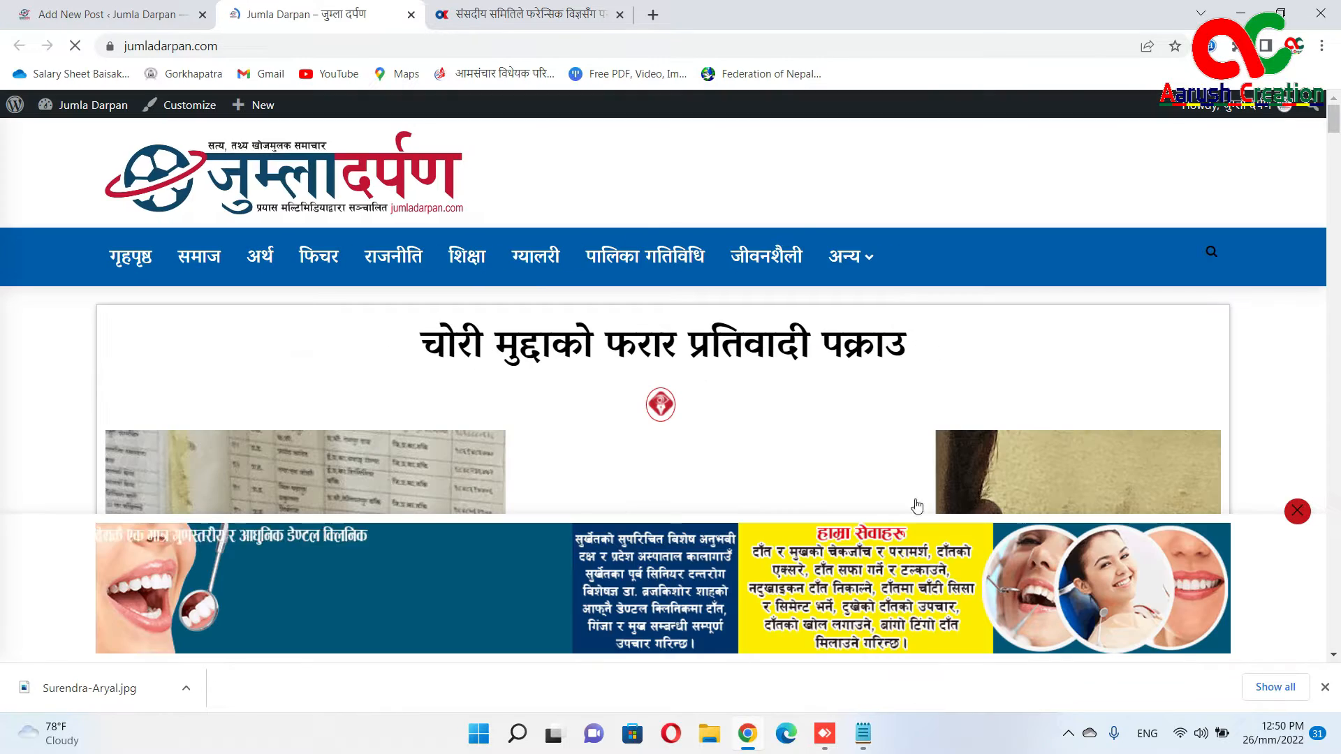
pyautogui.scroll(-10, 1007, 540)
pyautogui.scroll(-20, 1007, 540)
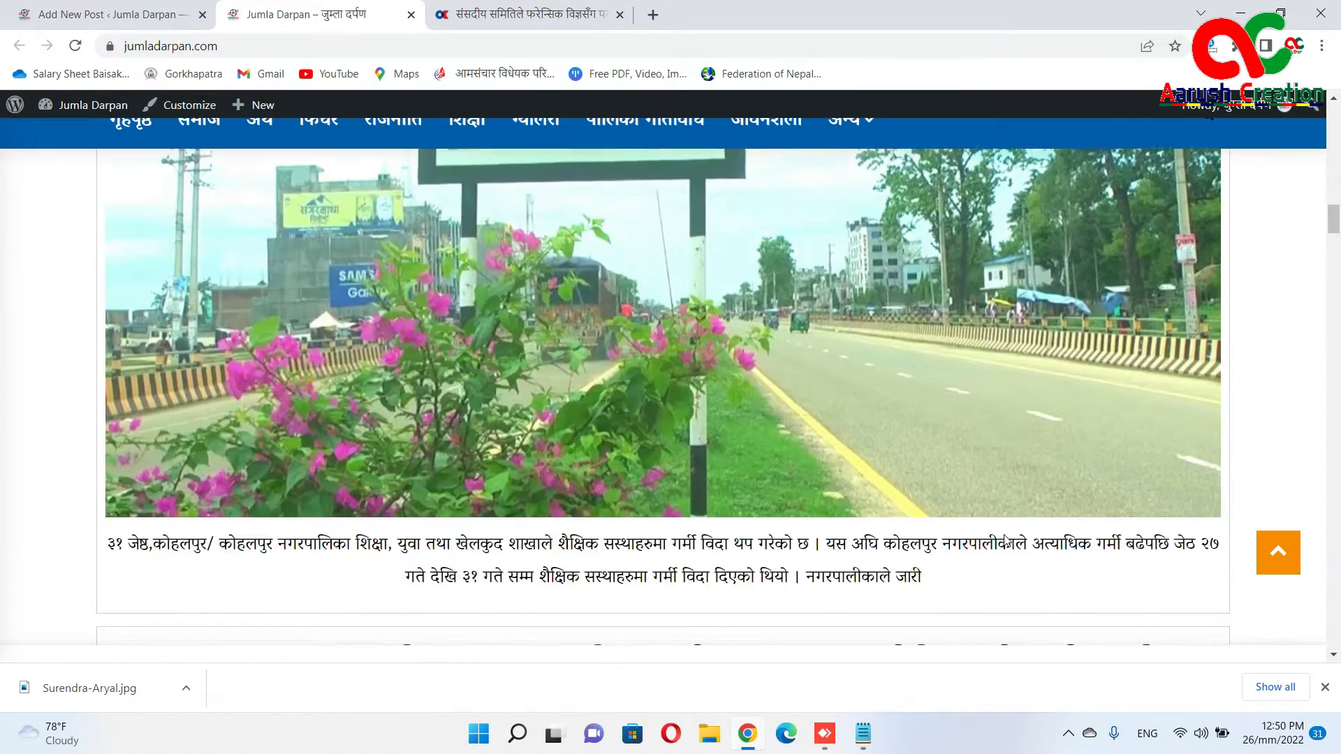
pyautogui.scroll(-10, 1006, 541)
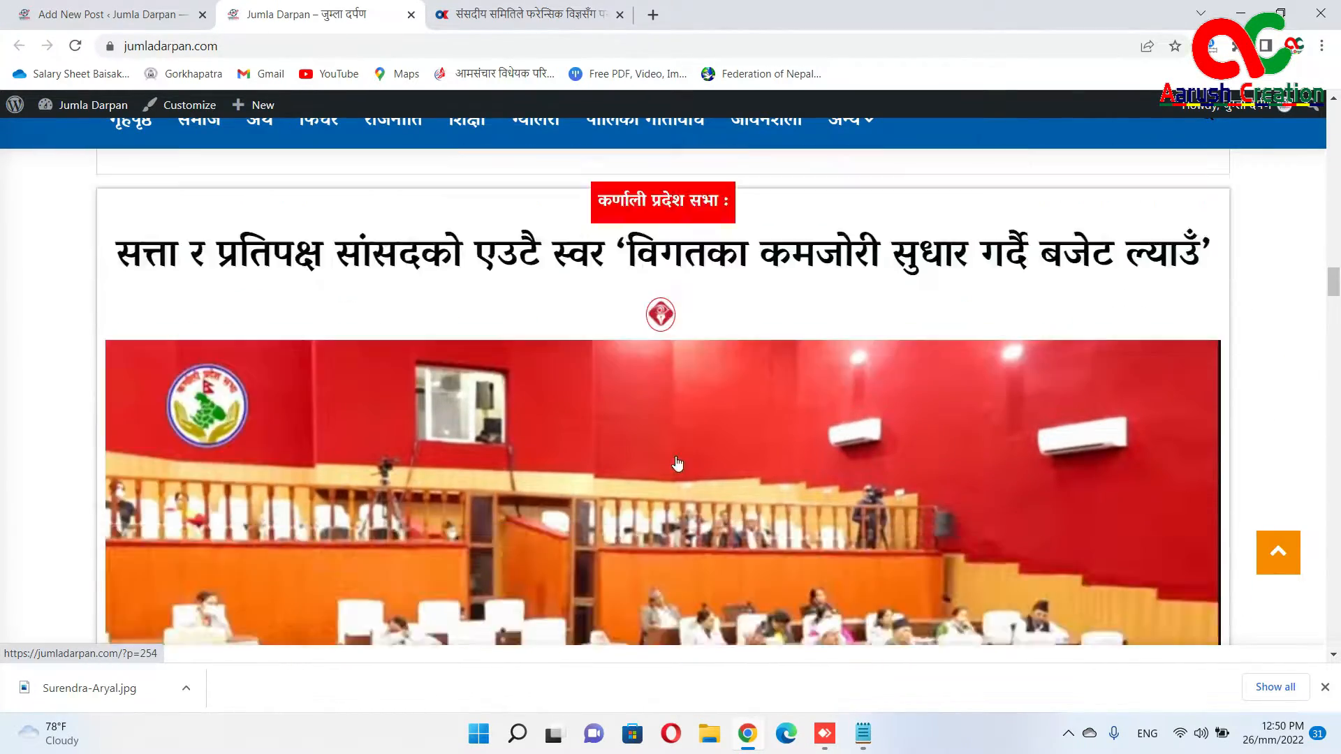
pyautogui.scroll(1, 186, 314)
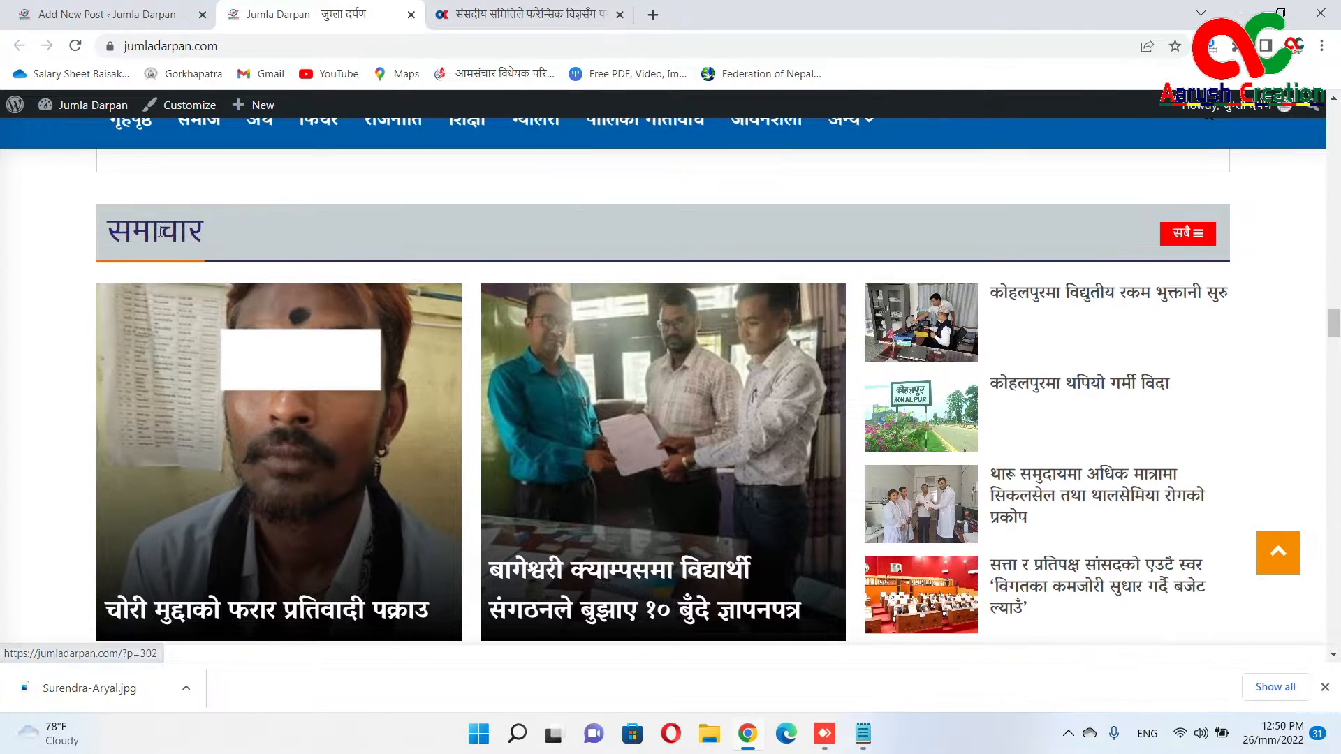
pyautogui.scroll(6, 352, 488)
pyautogui.scroll(-5, 361, 498)
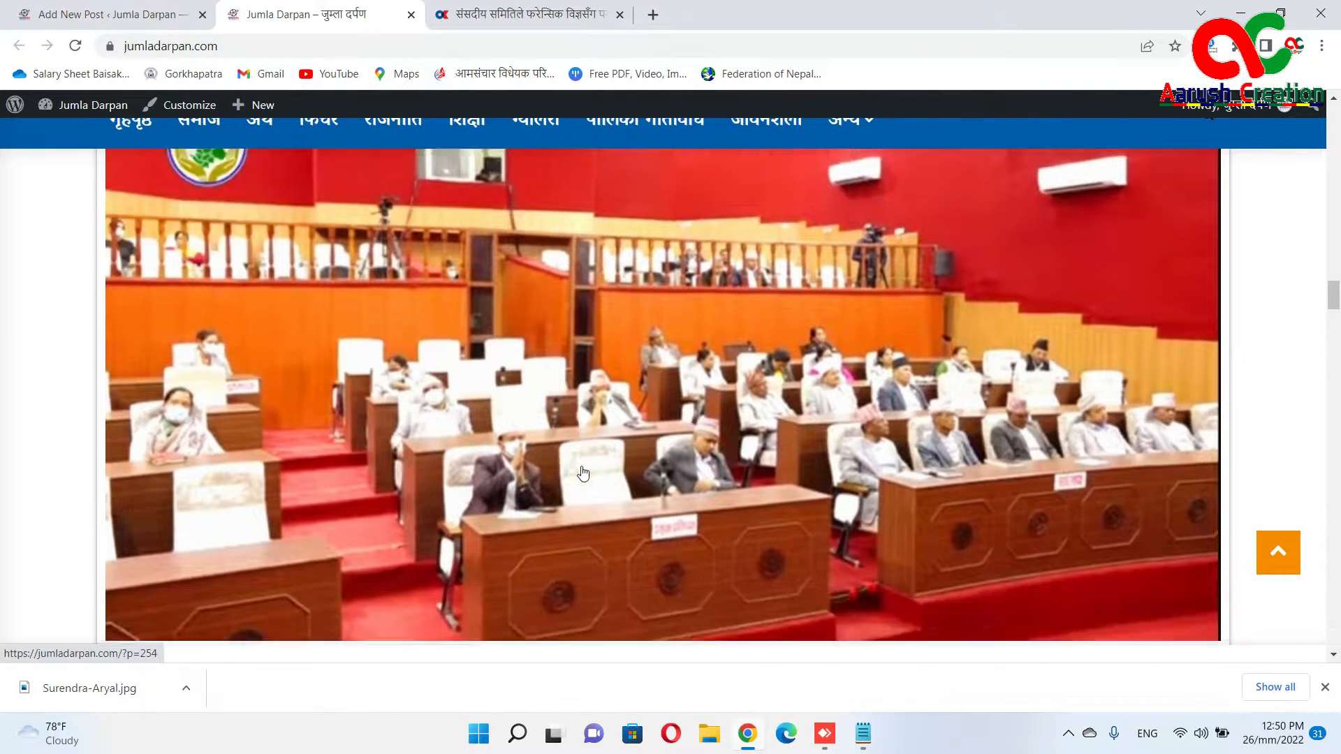
pyautogui.moveTo(515, 364); pyautogui.dragTo(808, 398)
pyautogui.scroll(4, 802, 397)
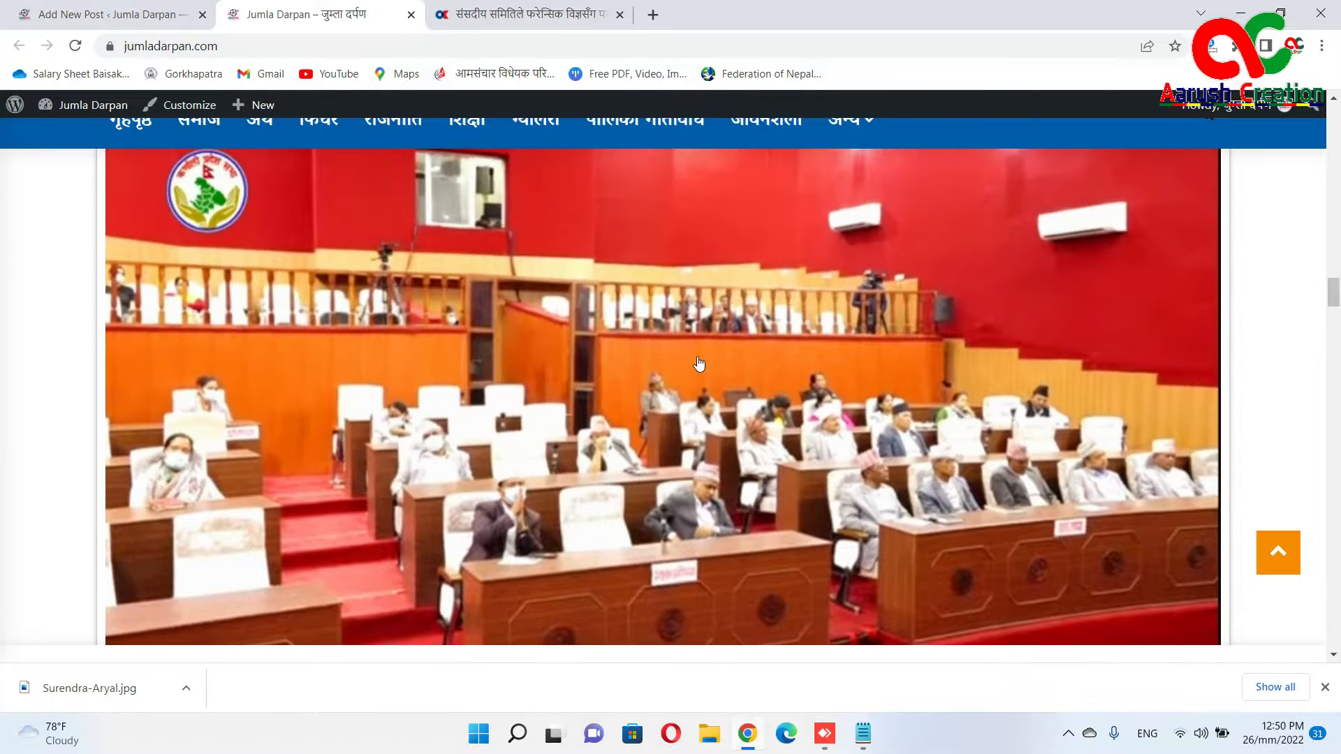
# Return to the new post and assign it to the categories Flash News, समाचार and अर्थ
pyautogui.click(94, 9)
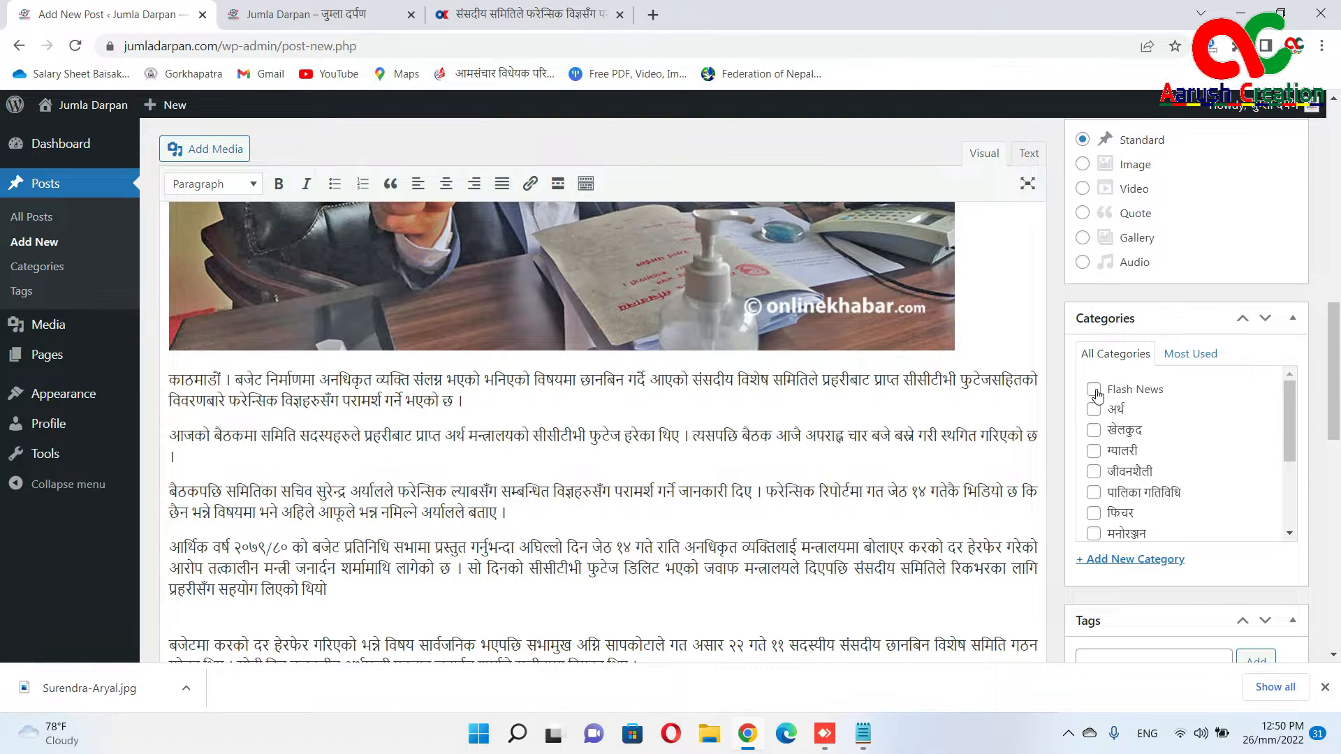
pyautogui.scroll(-2, 1102, 497)
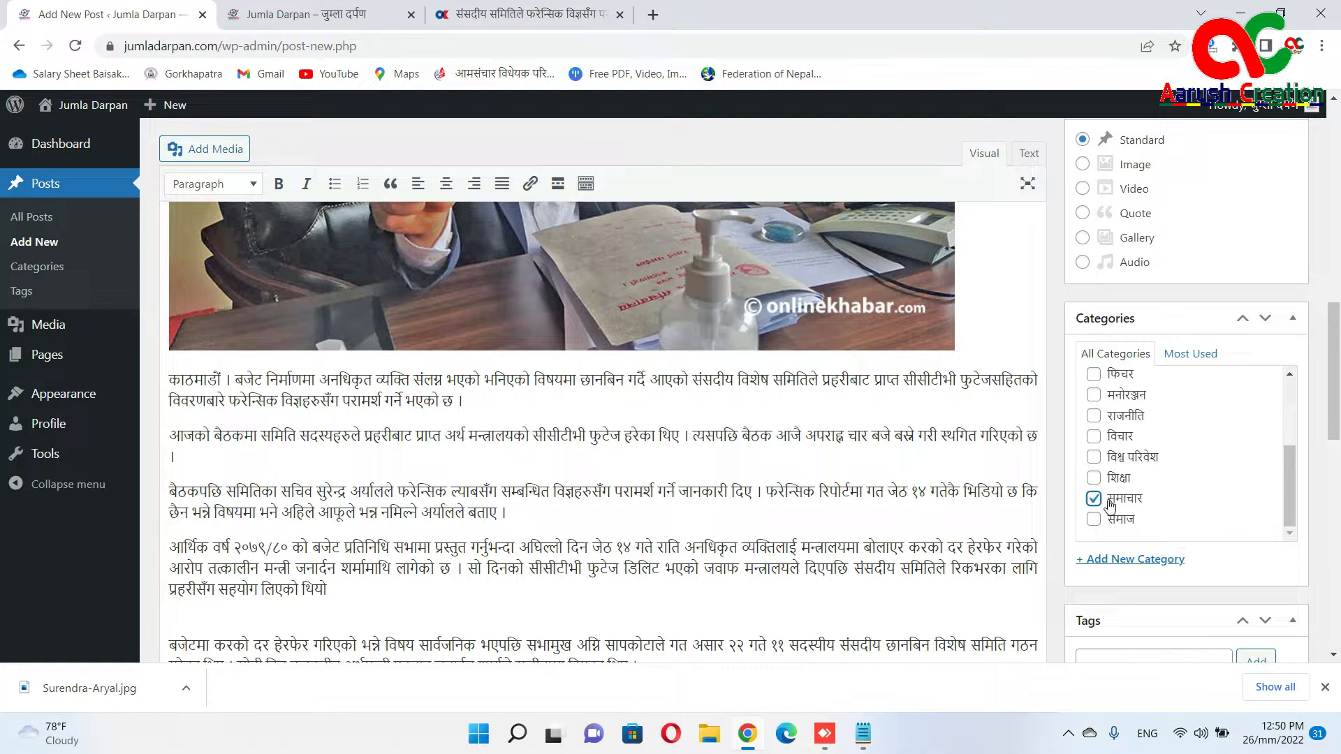
pyautogui.click(1094, 499)
pyautogui.scroll(2, 1104, 475)
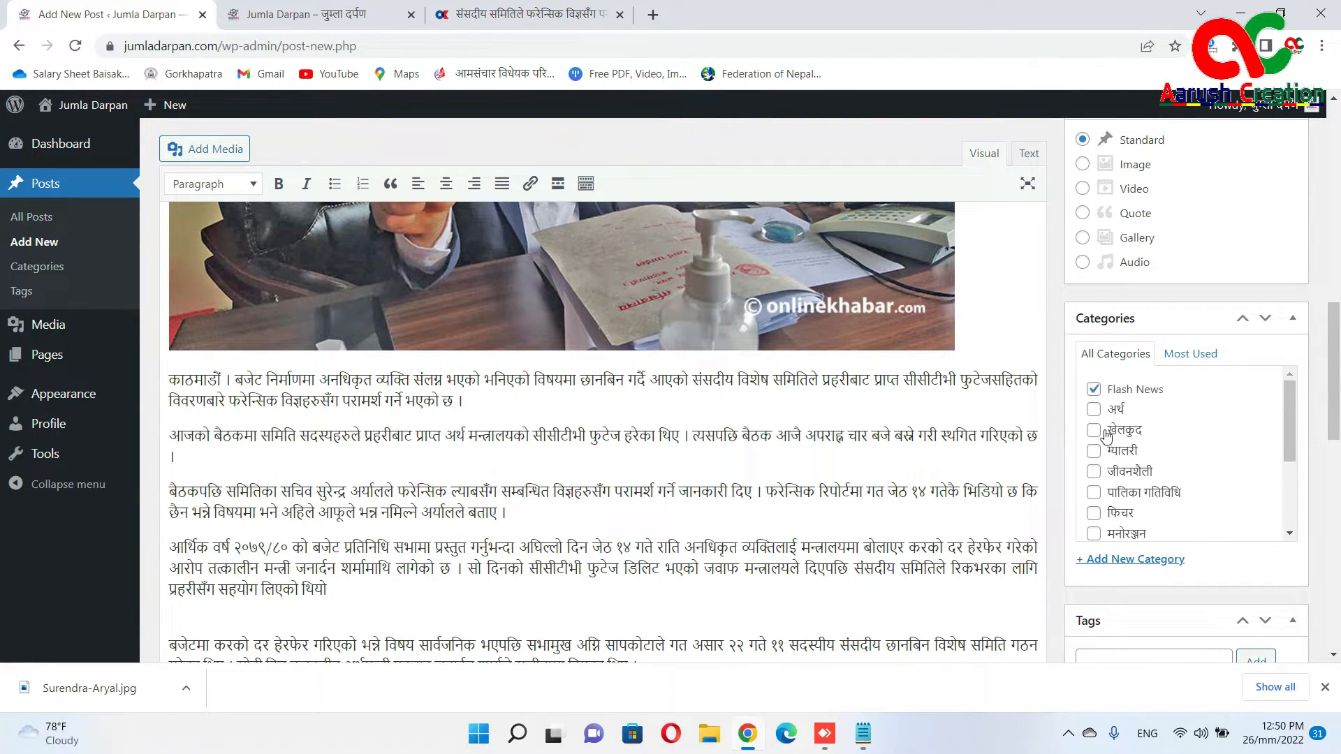
# Delete the stray letter "a" at the end of the post's content and check the remaining post settings
pyautogui.scroll(-5, 1243, 548)
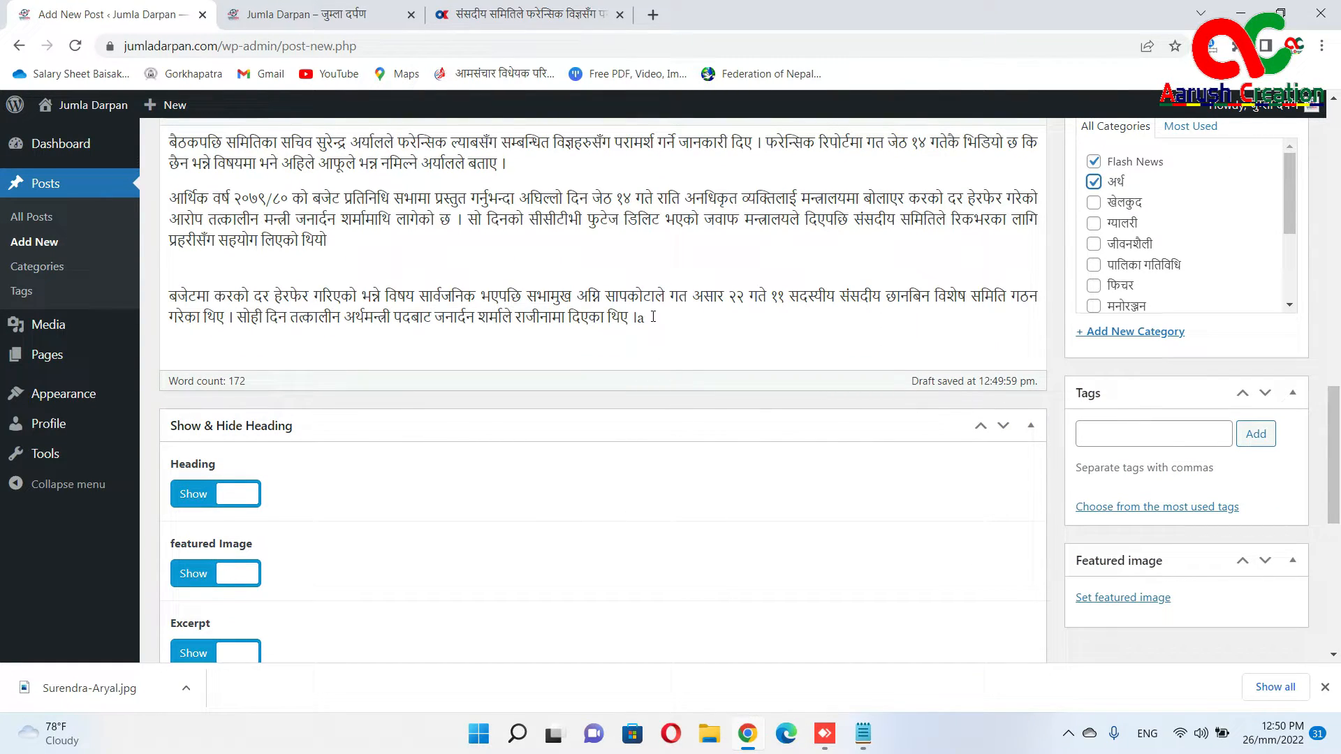
pyautogui.scroll(-7, 811, 531)
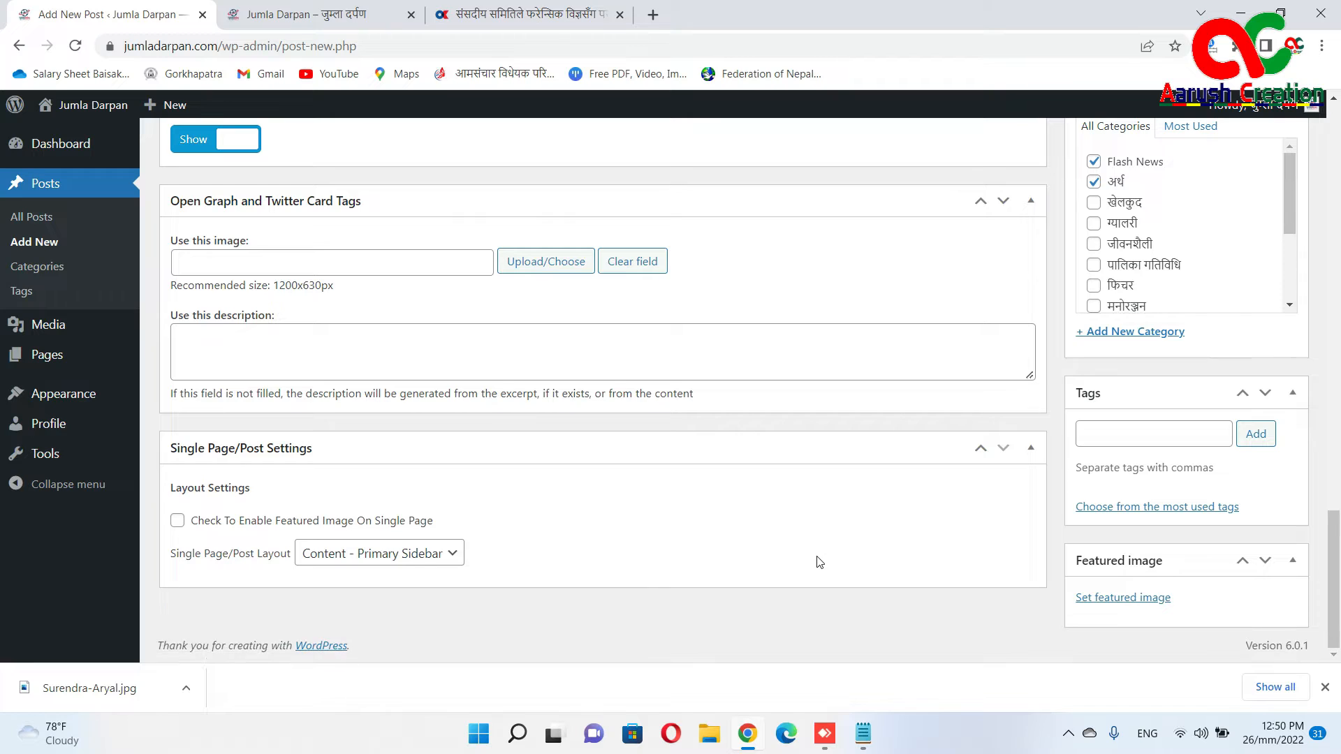
pyautogui.scroll(4, 820, 562)
pyautogui.scroll(15, 820, 563)
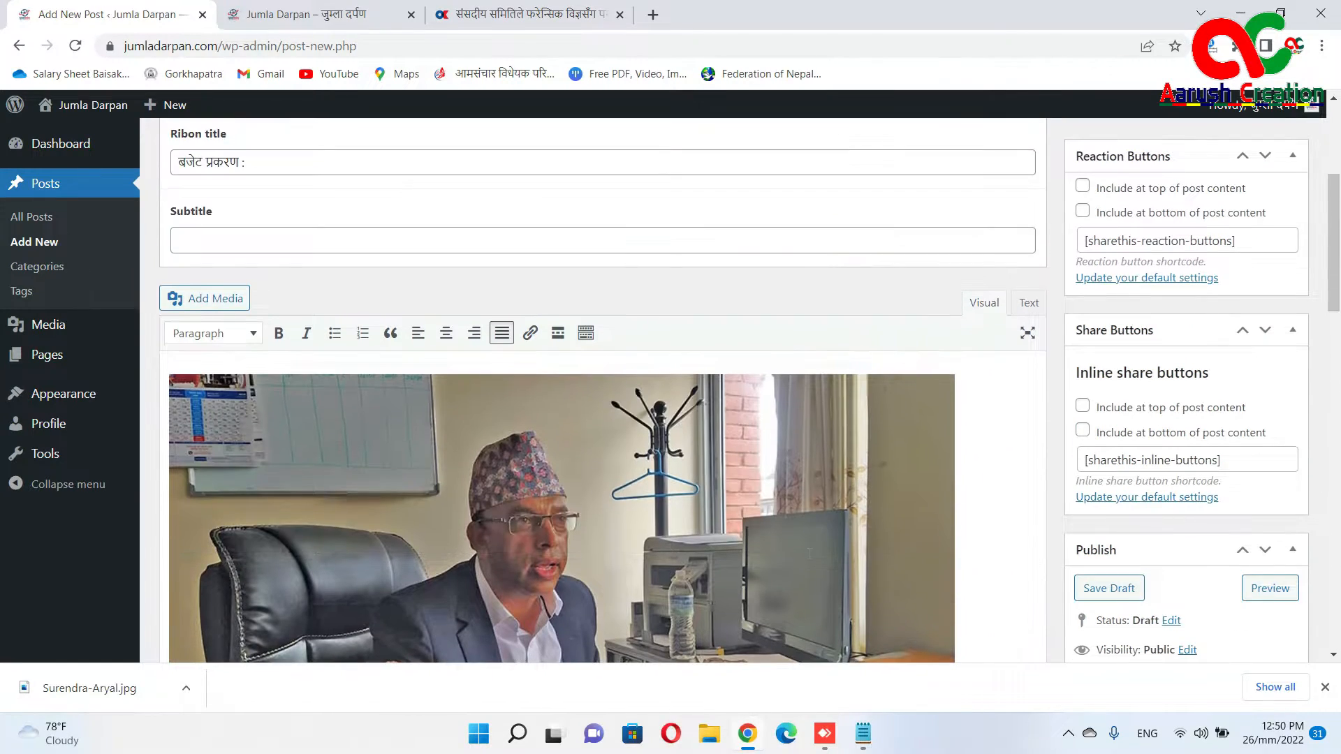
pyautogui.scroll(-15, 1055, 637)
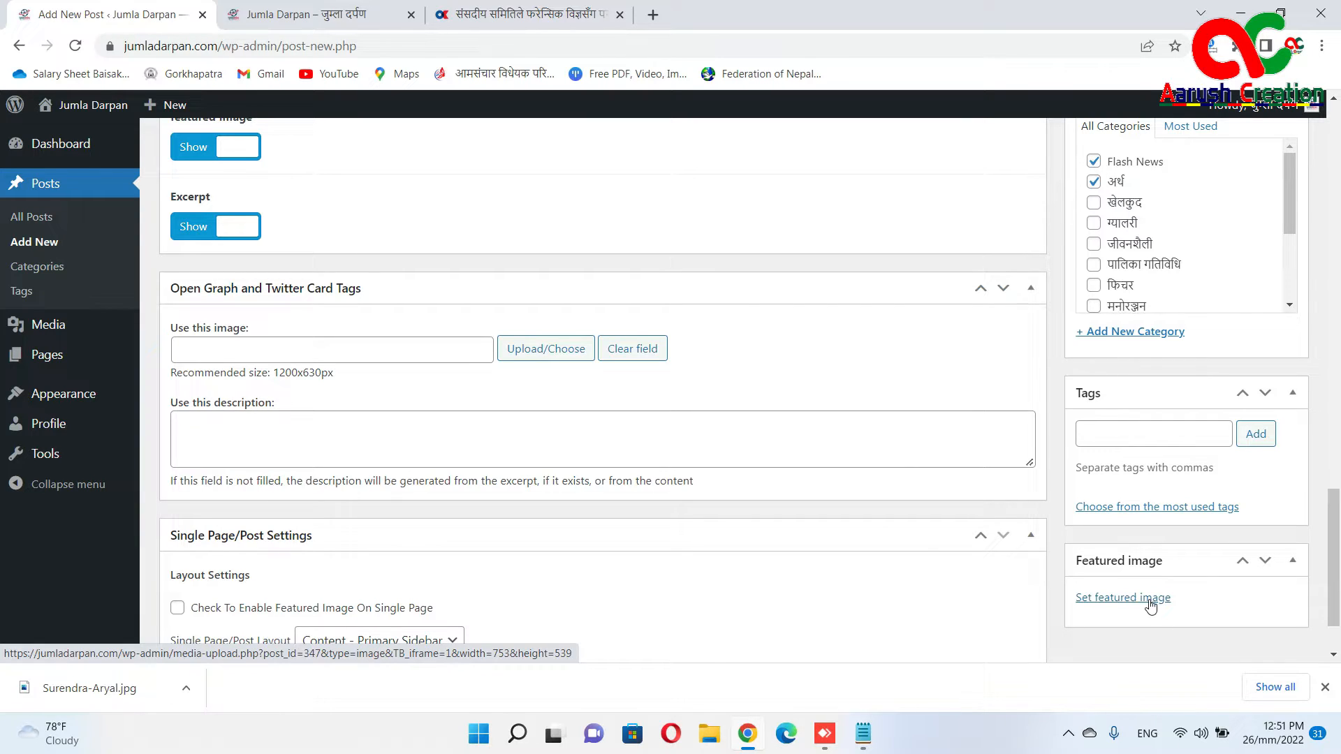
# Set the uploaded article photo from the media library as the post's featured image
pyautogui.click(1105, 598)
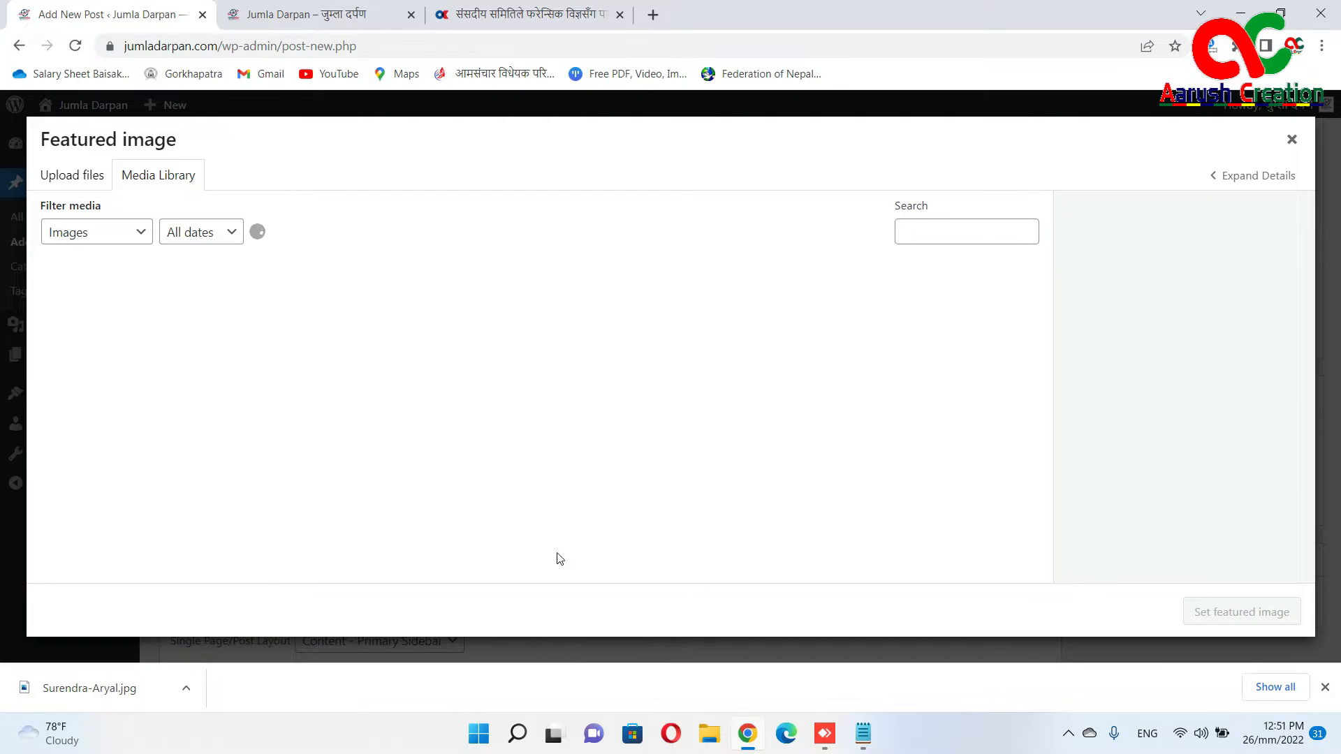
pyautogui.click(83, 321)
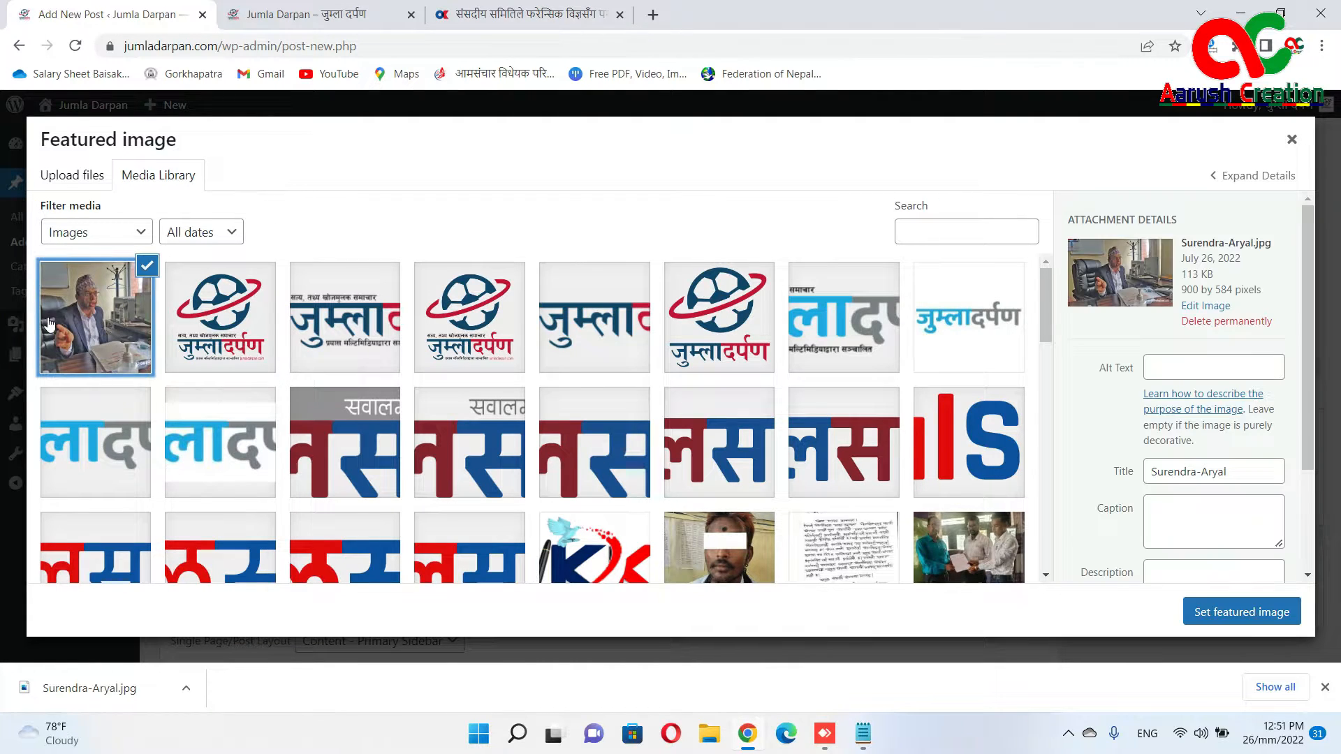
pyautogui.click(1205, 613)
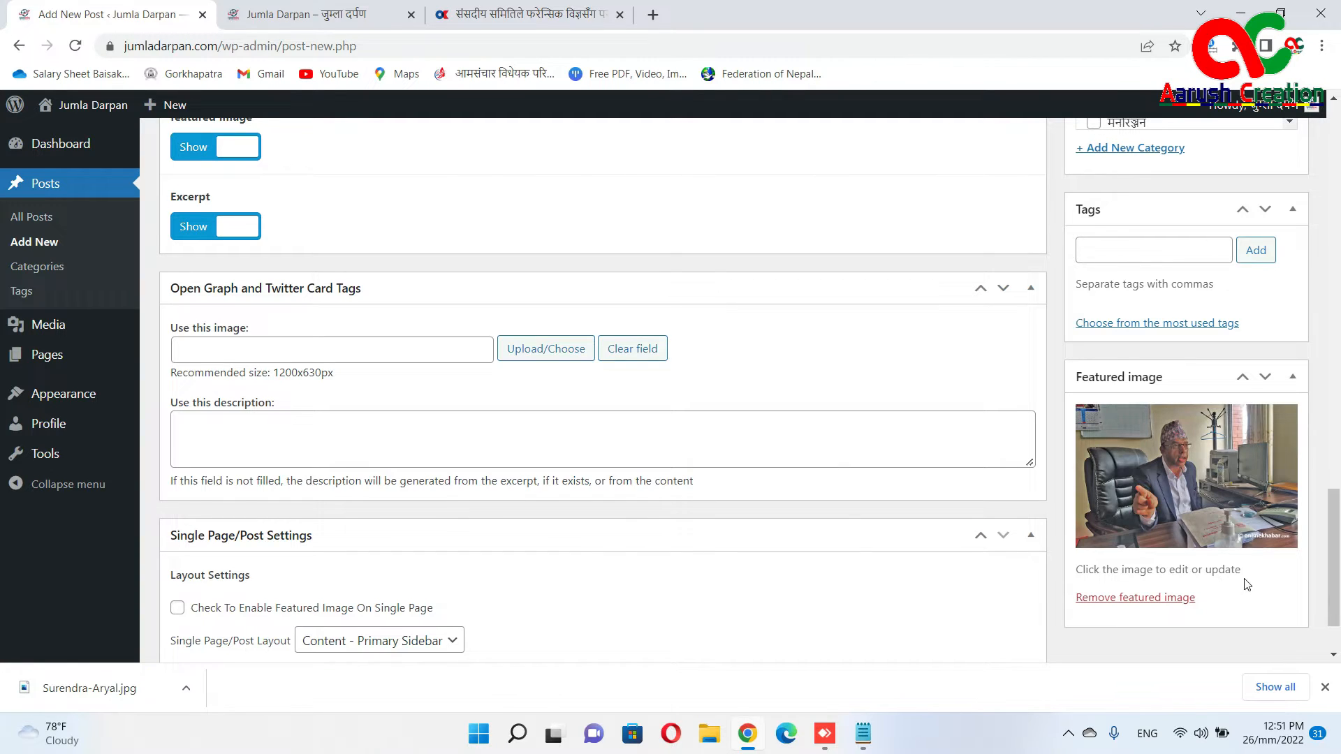
# Publish the finished news post
pyautogui.scroll(3, 1032, 589)
pyautogui.scroll(4, 1032, 589)
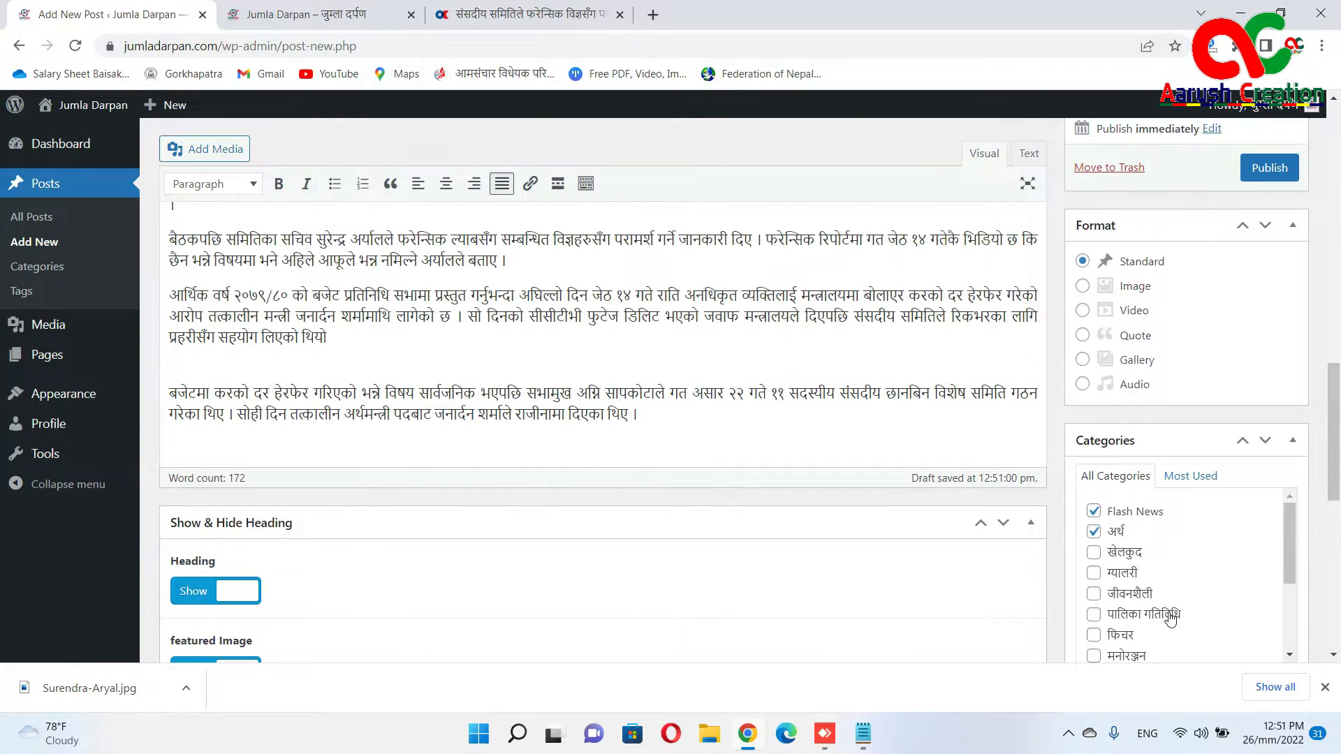
pyautogui.scroll(6, 1170, 618)
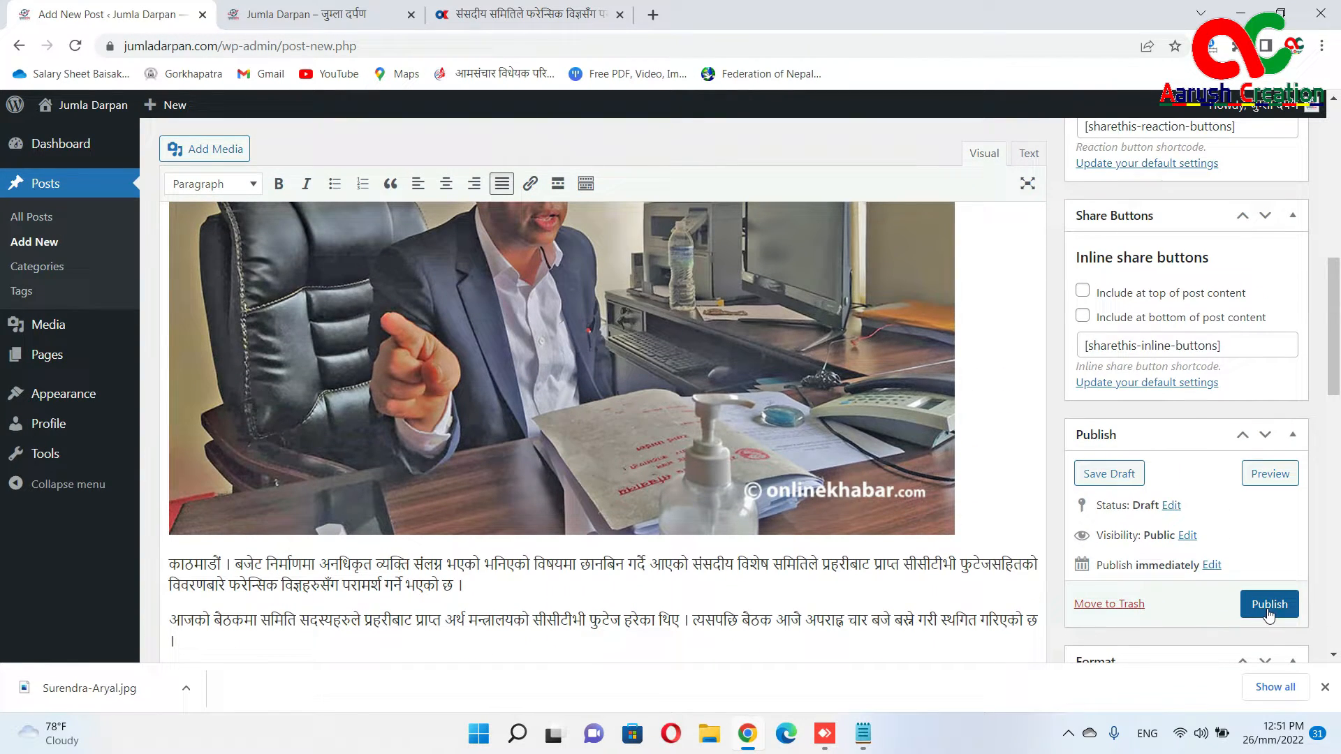
pyautogui.click(1273, 614)
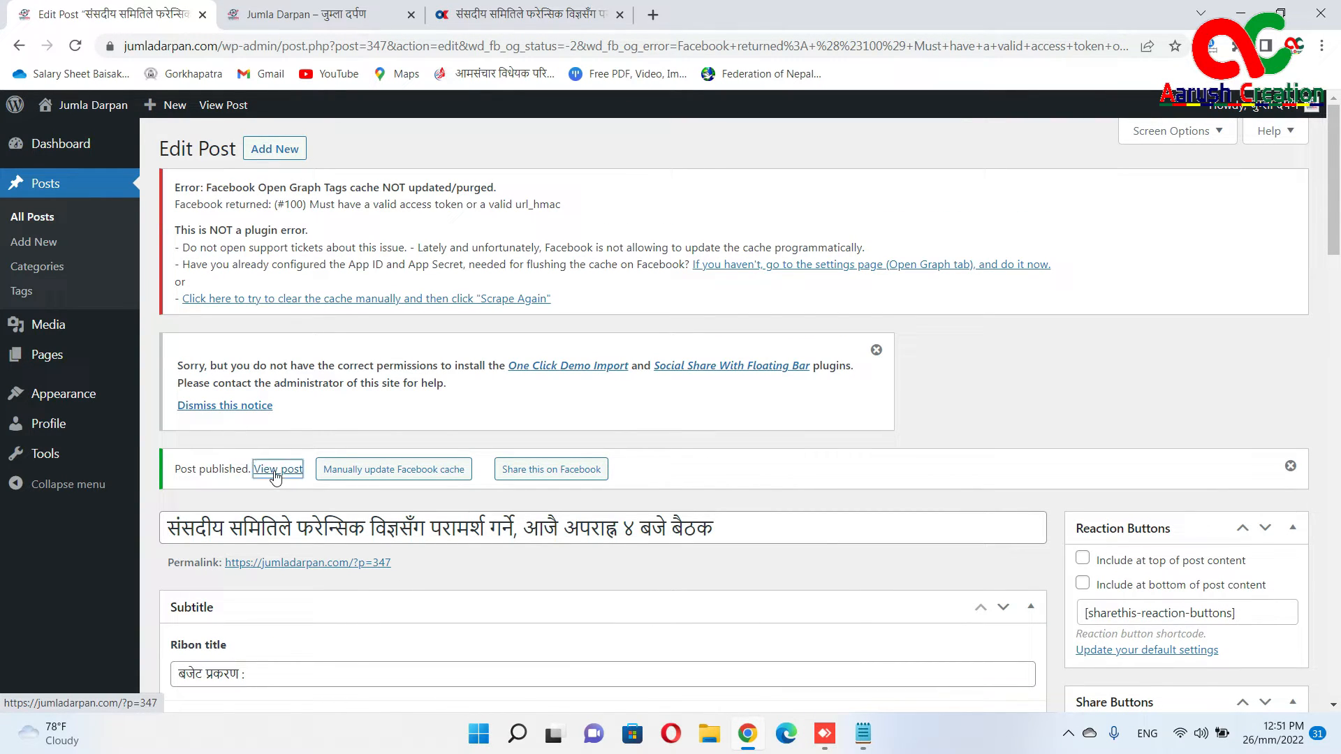
# Open the published post in a new tab and check its ribbon title, headline, photo and excerpt on the refreshed homepage, closing the advertisement banner
pyautogui.keyDown('ctrl'); pyautogui.click(276, 478); pyautogui.keyUp('ctrl')
pyautogui.click(319, 11)
pyautogui.moveTo(1337, 315); pyautogui.dragTo(1336, 120)
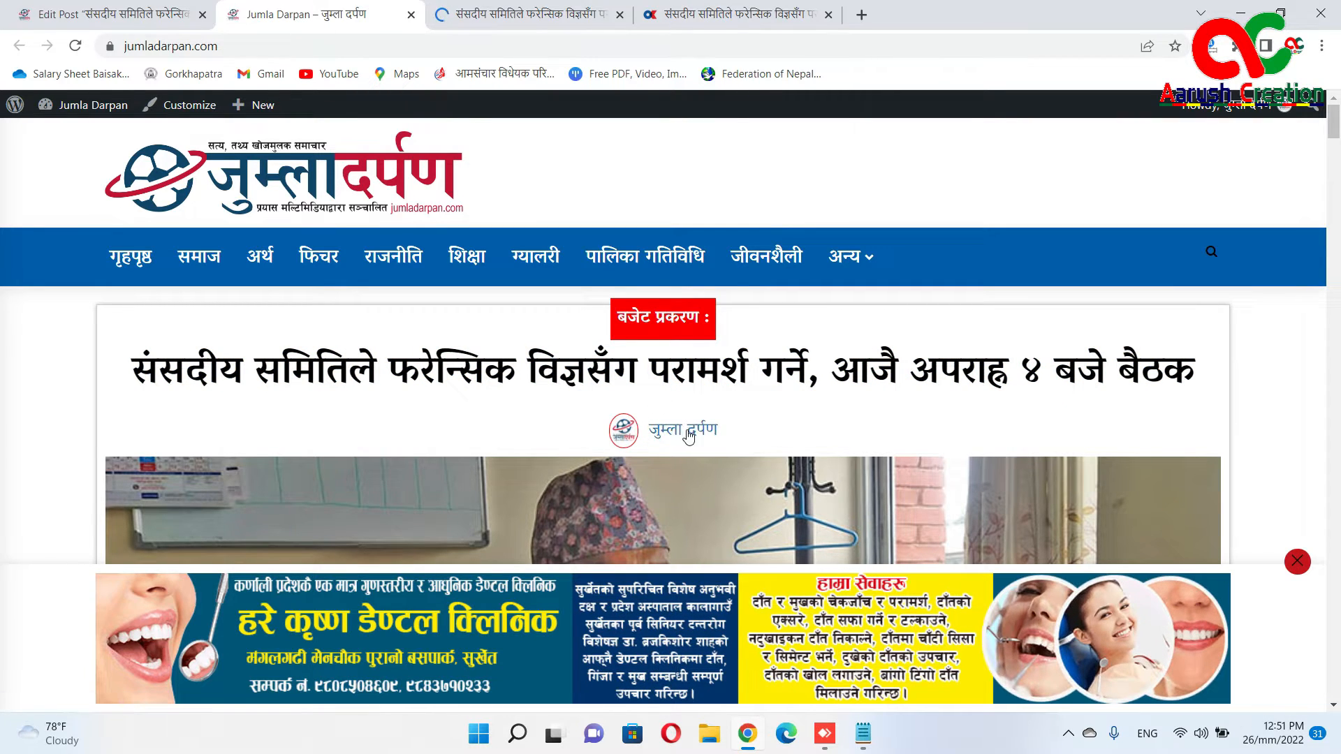
pyautogui.scroll(-6, 604, 433)
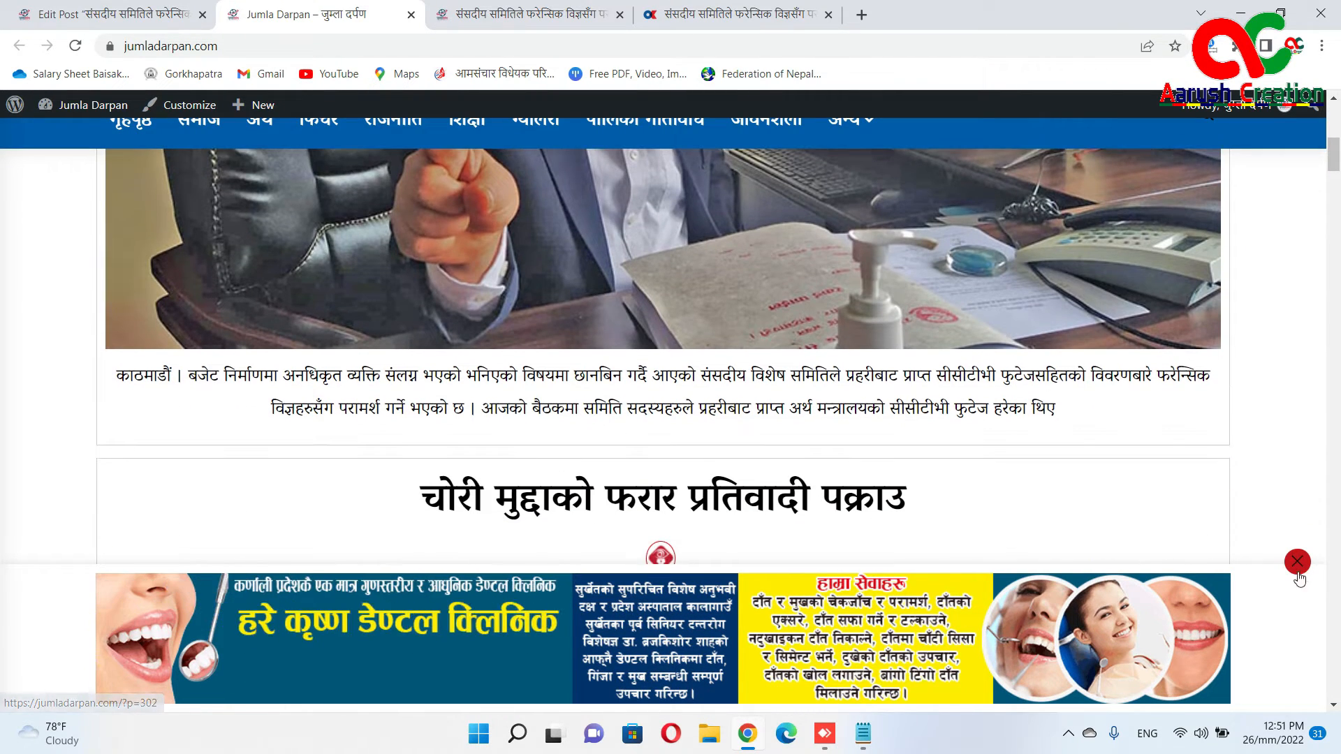
pyautogui.click(1297, 562)
pyautogui.scroll(8, 594, 524)
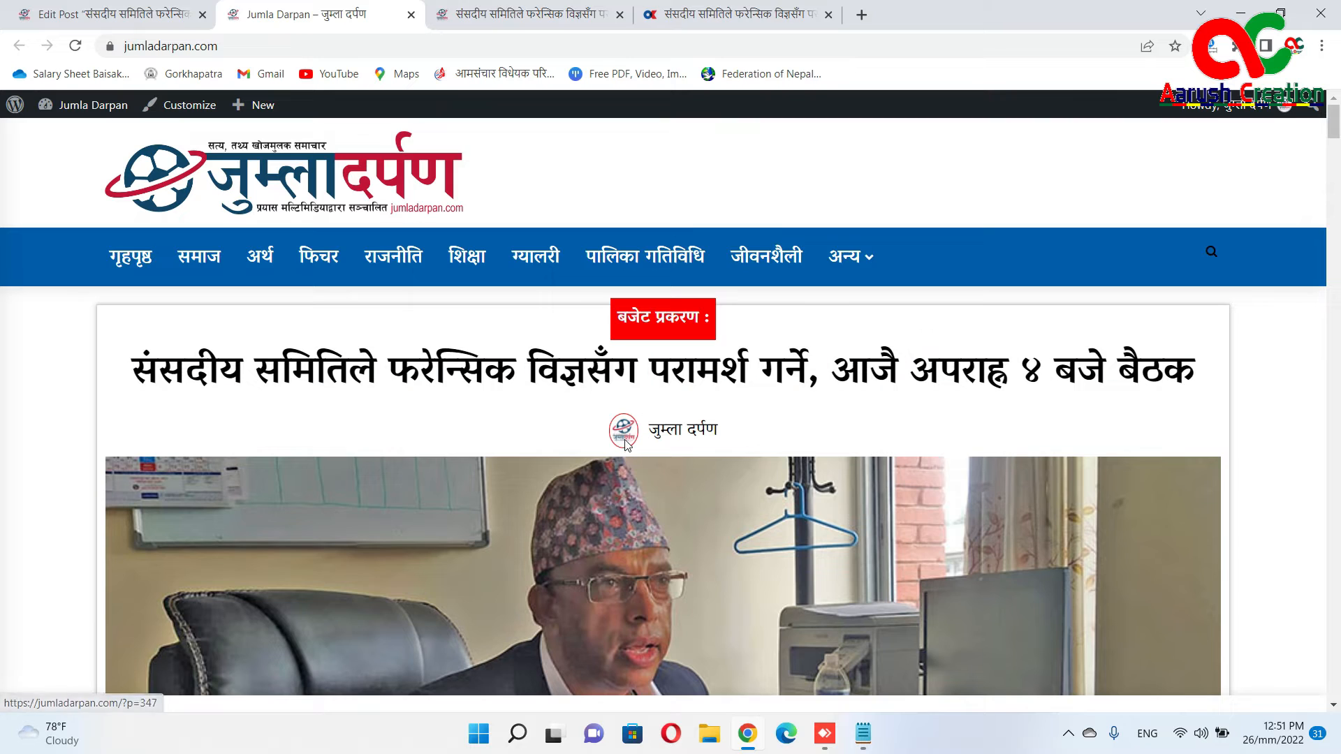
pyautogui.scroll(-10, 707, 447)
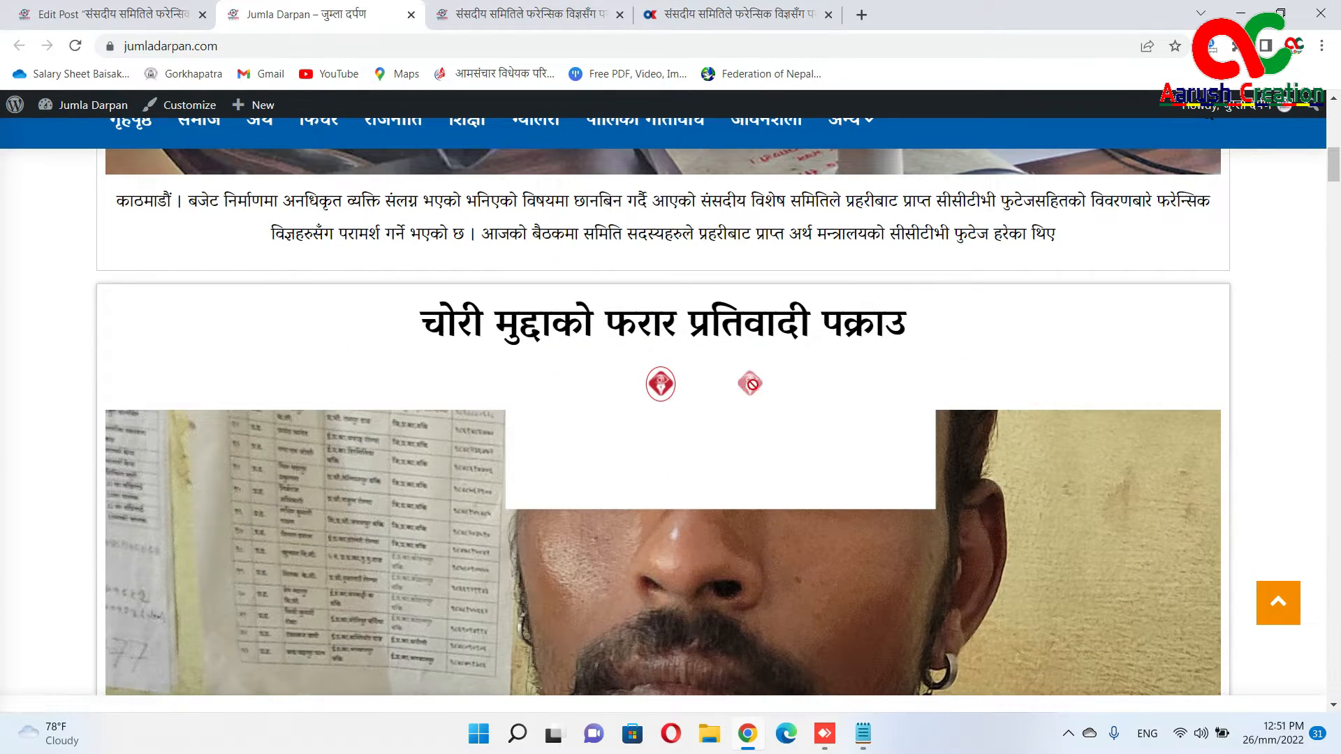
pyautogui.scroll(3, 587, 422)
pyautogui.scroll(-13, 620, 503)
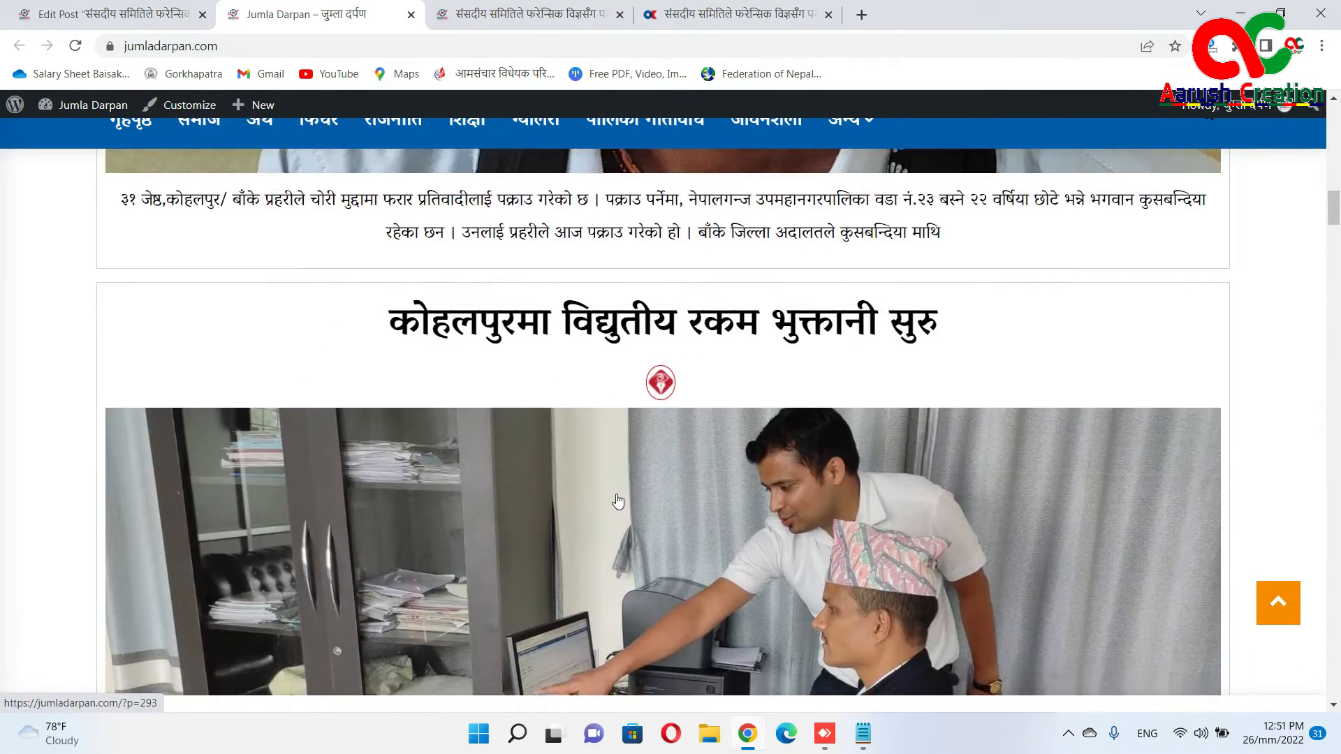
pyautogui.scroll(12, 618, 499)
pyautogui.scroll(4, 618, 499)
pyautogui.scroll(-5, 629, 485)
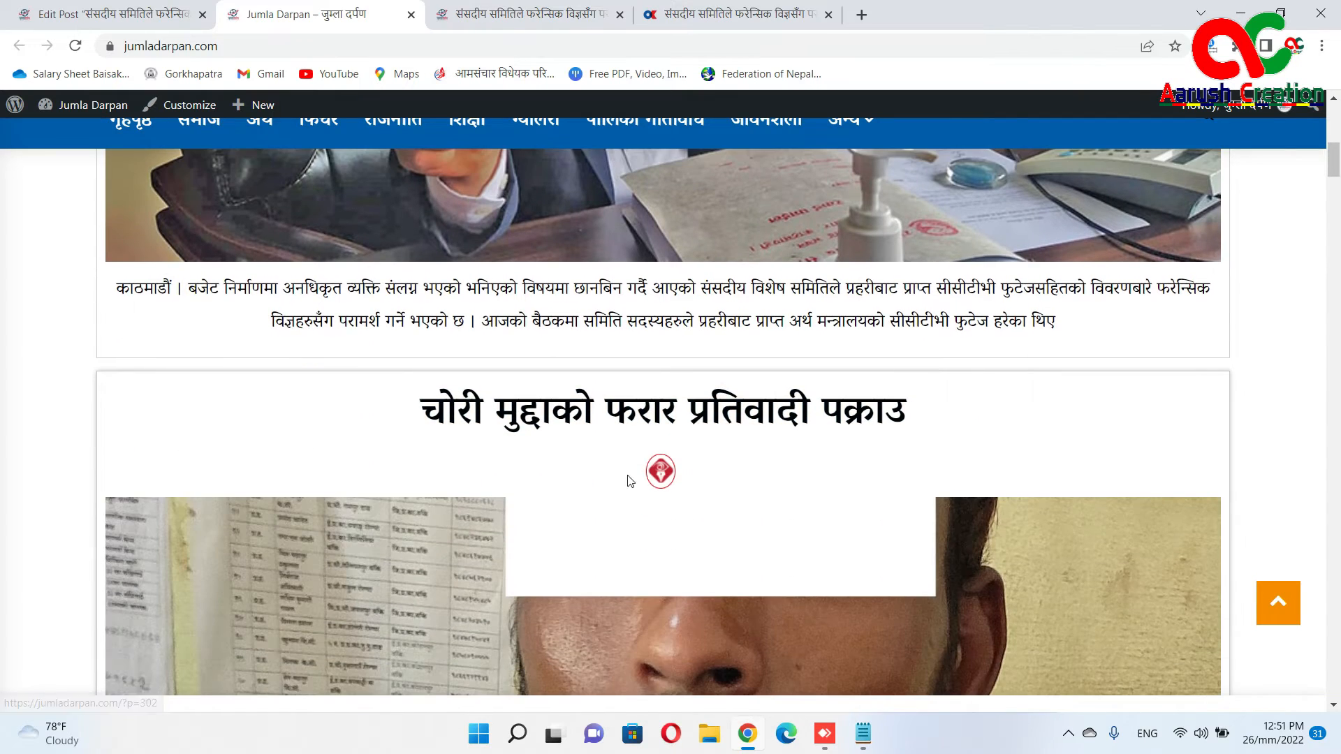
pyautogui.scroll(8, 702, 491)
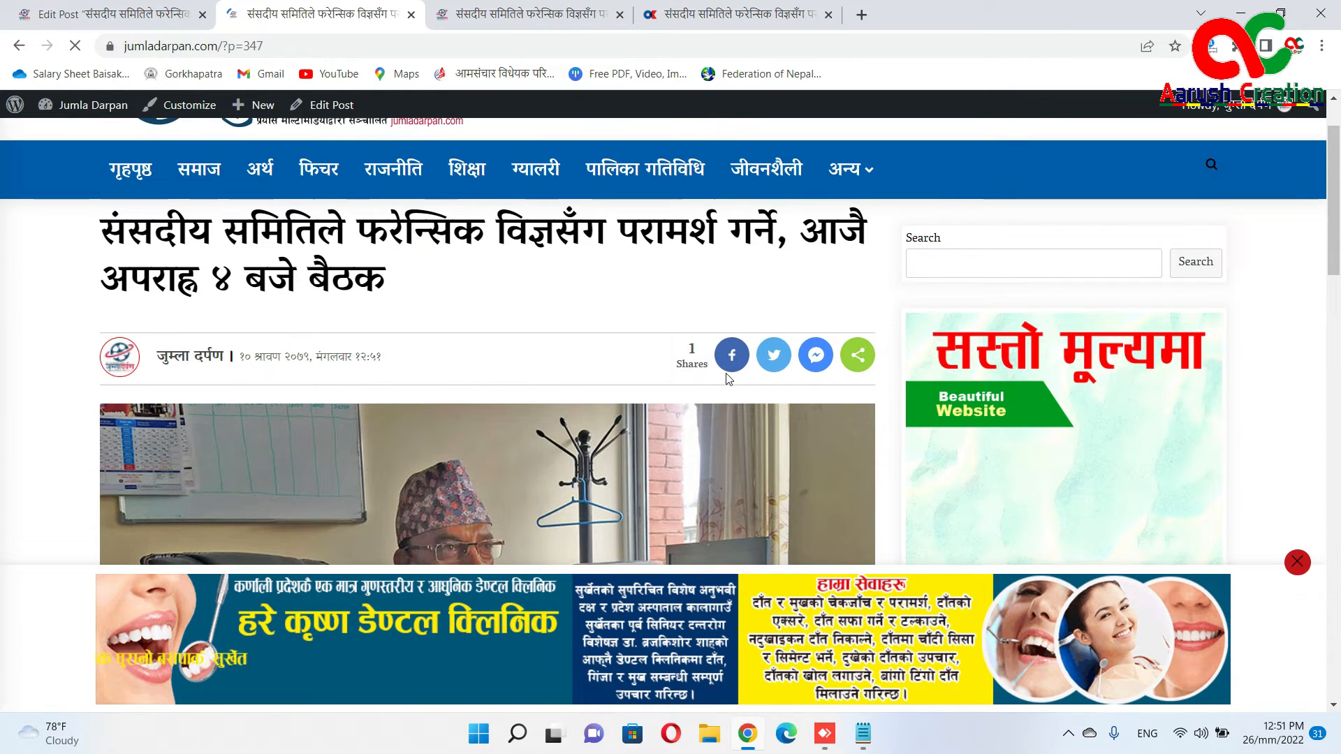
# Preview the published post's Facebook share without posting it, and look over the article page with the advertisement banner closed
pyautogui.click(733, 357)
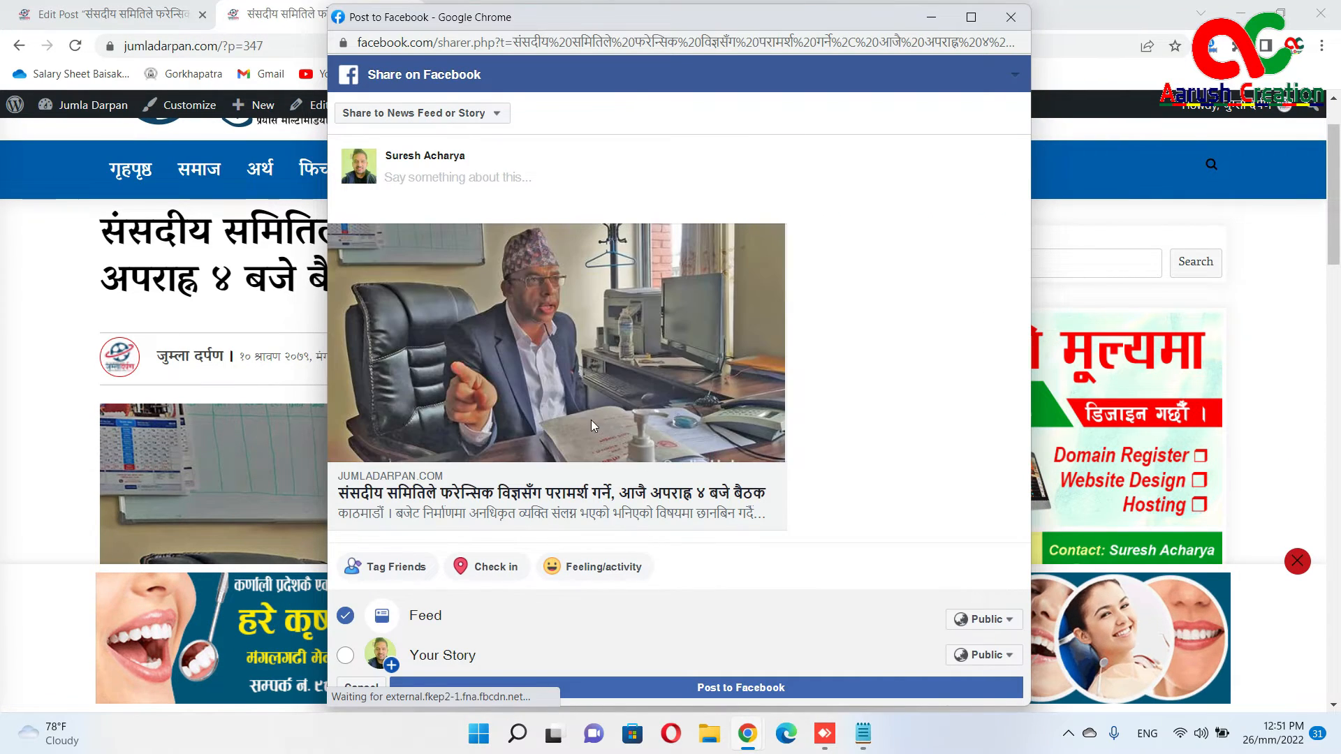
pyautogui.click(1016, 27)
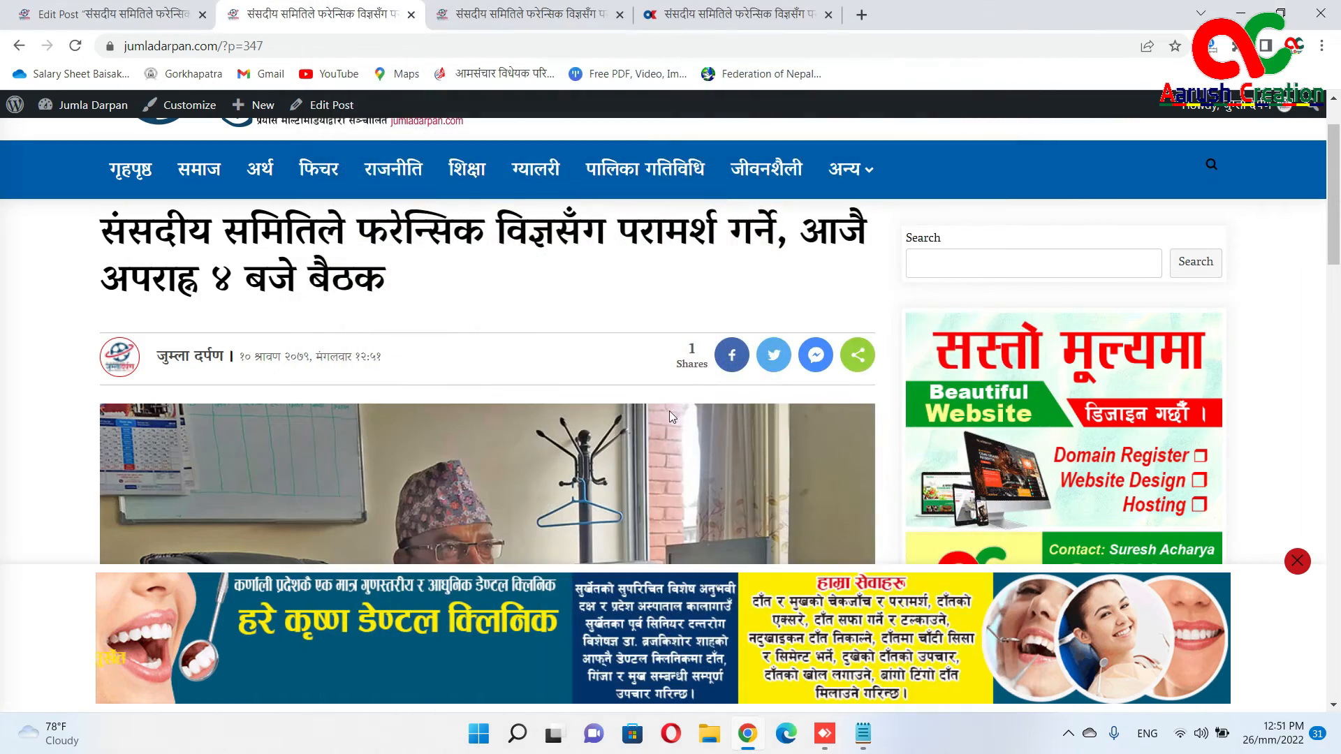
pyautogui.scroll(-5, 669, 410)
pyautogui.click(1297, 562)
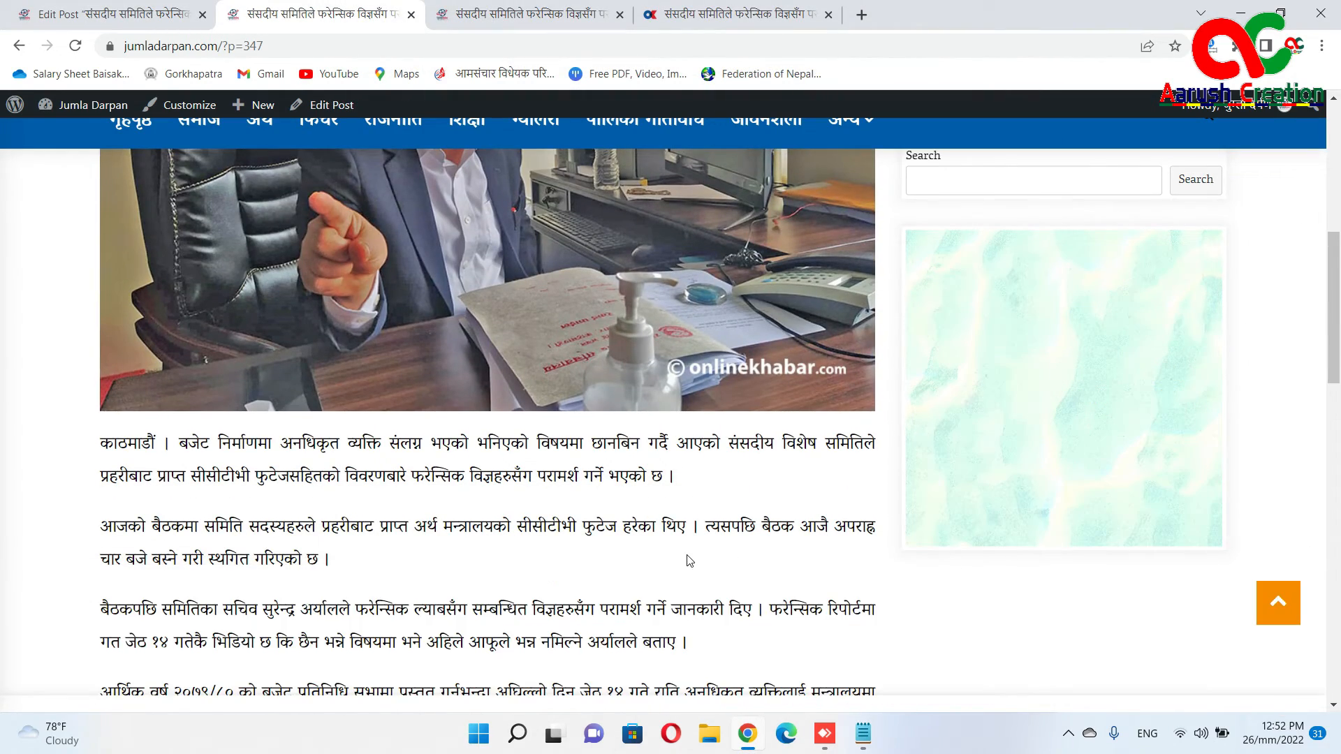
pyautogui.scroll(-3, 684, 419)
pyautogui.scroll(10, 684, 419)
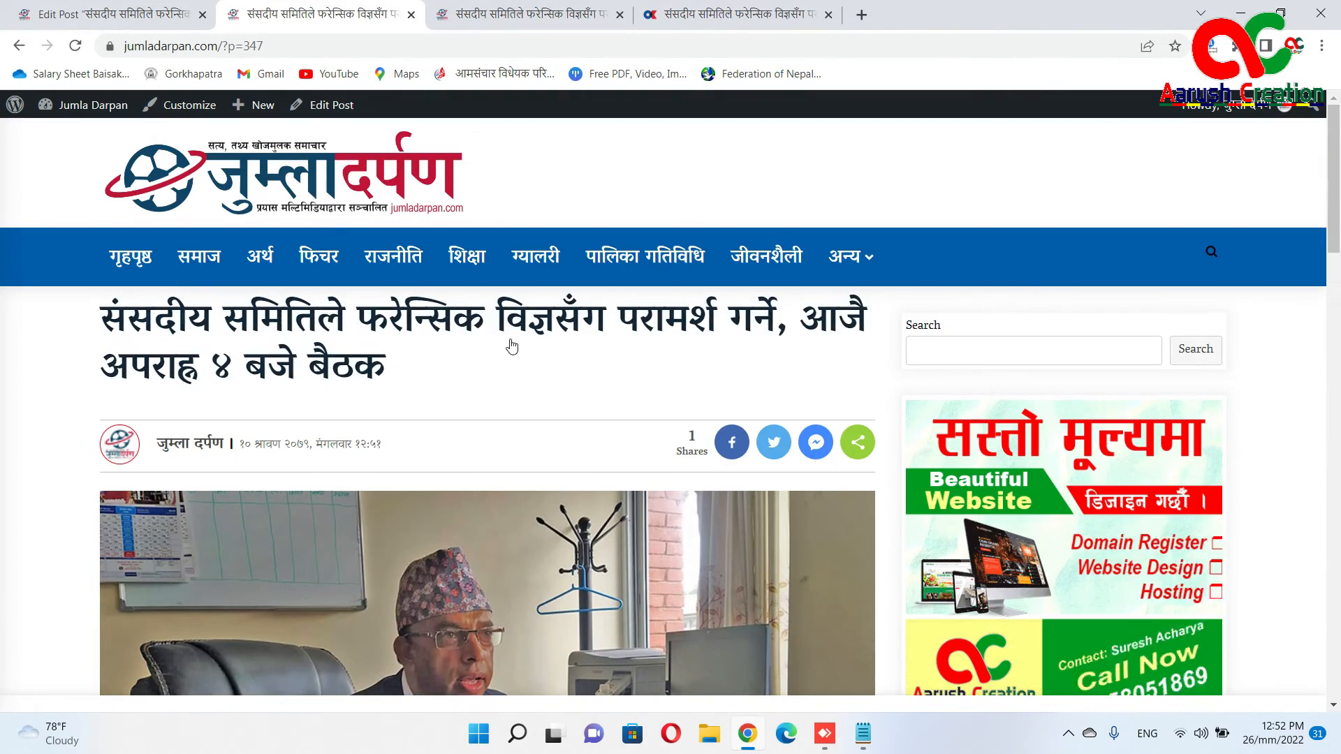